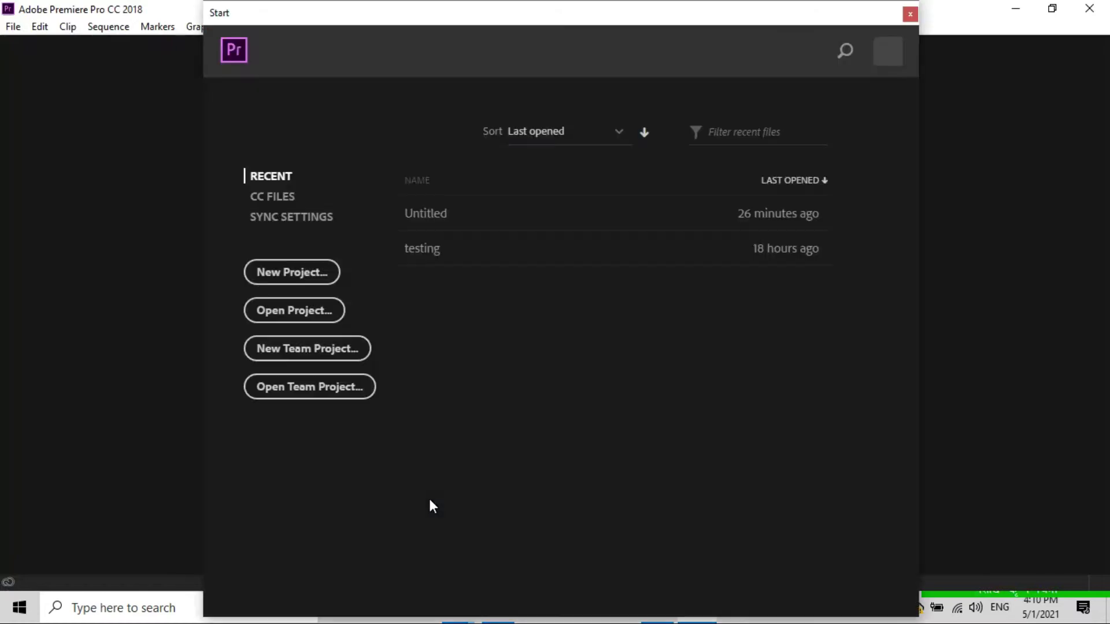
Open the recent Untitled project and import the FINAL INTERVIEW video from New folder (3)
{"action": "left_click", "coordinate": [497, 212]}
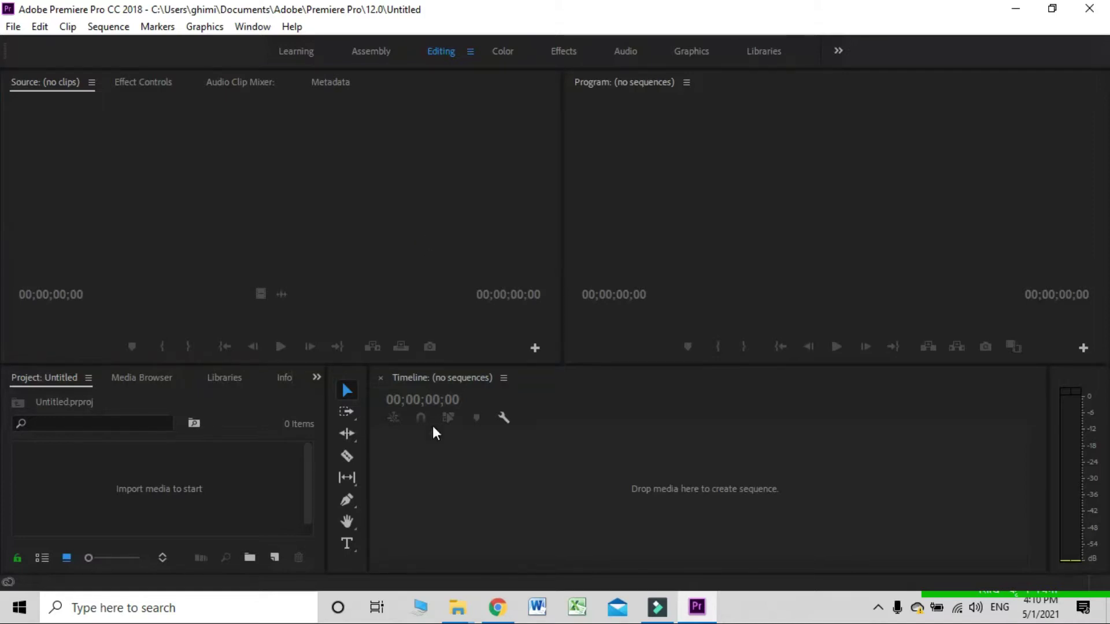
{"action": "double_click", "coordinate": [238, 471]}
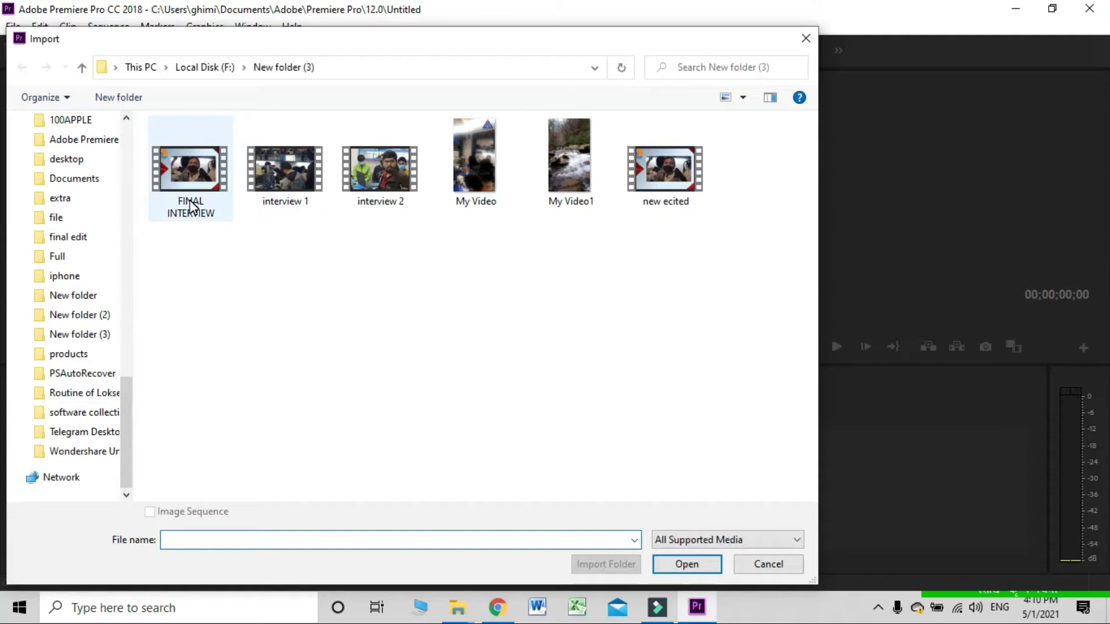
{"action": "left_click", "coordinate": [193, 234]}
{"action": "left_click", "coordinate": [686, 564]}
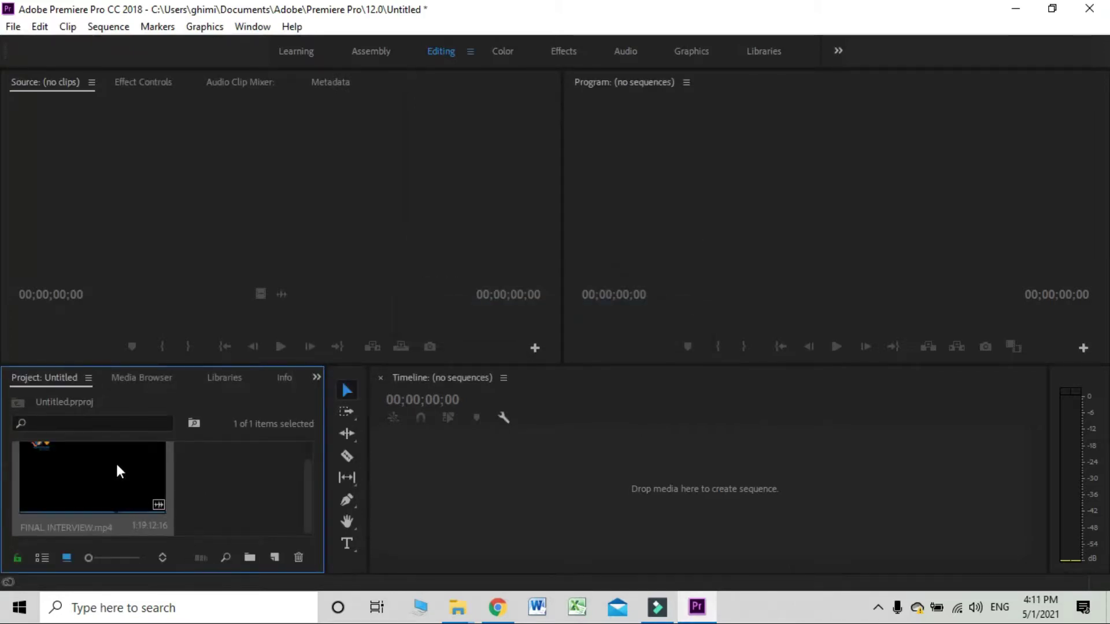
Create a sequence from the FINAL INTERVIEW clip, activate the Razor tool and move the playhead to 00:19:15:22
{"action": "left_click_drag", "start_coordinate": [92, 479], "coordinate": [636, 485]}
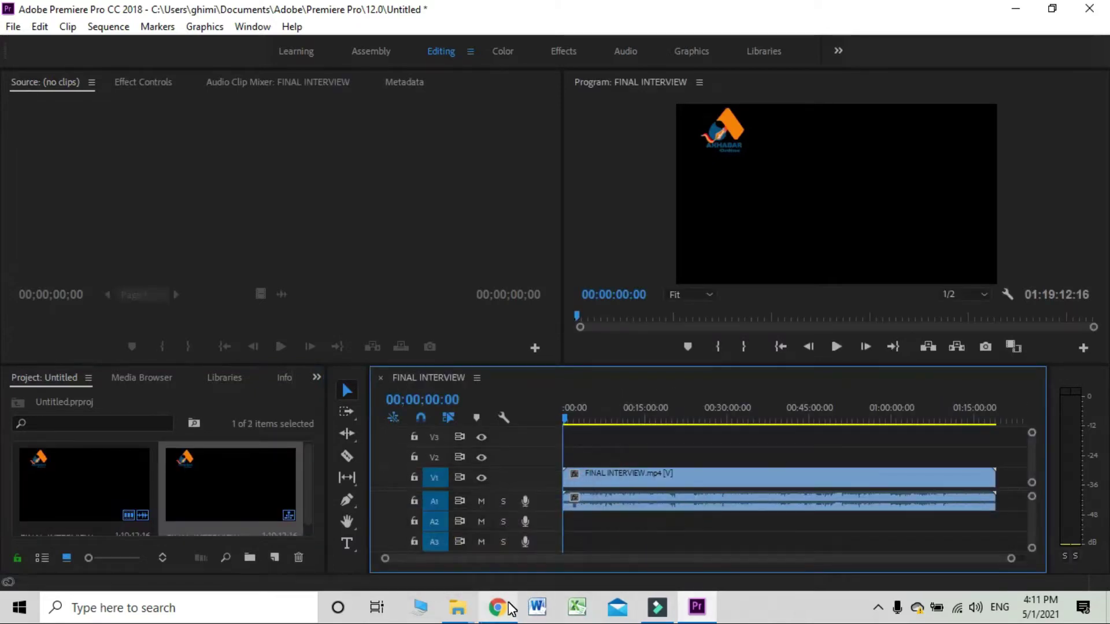
{"action": "mouse_move", "coordinate": [503, 603]}
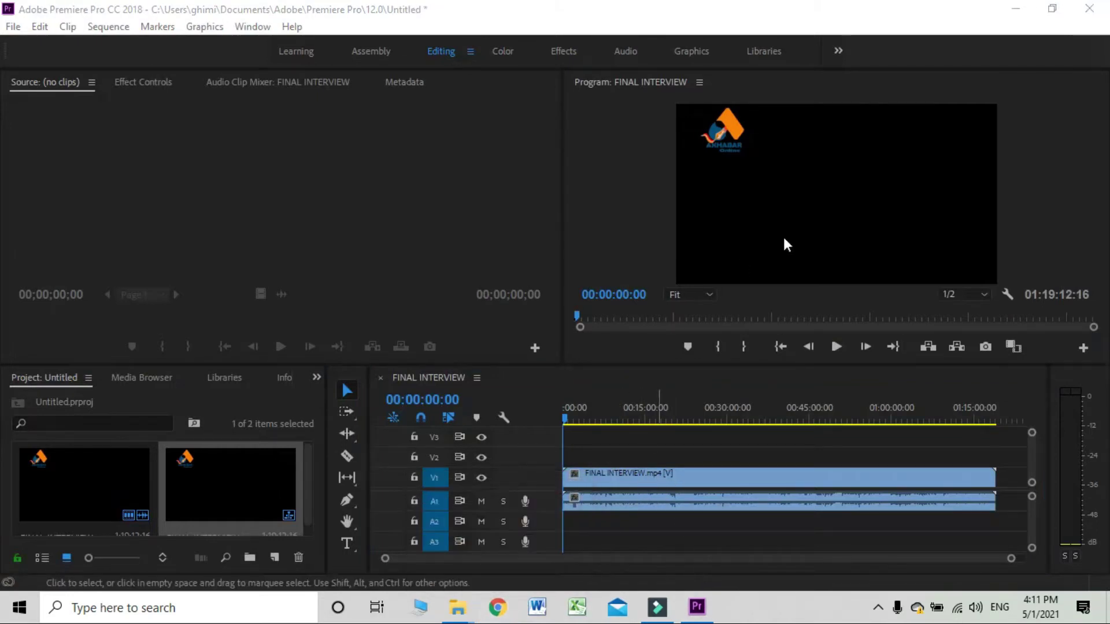
{"action": "left_click", "coordinate": [347, 456]}
{"action": "left_click", "coordinate": [662, 419]}
{"action": "left_click", "coordinate": [668, 420]}
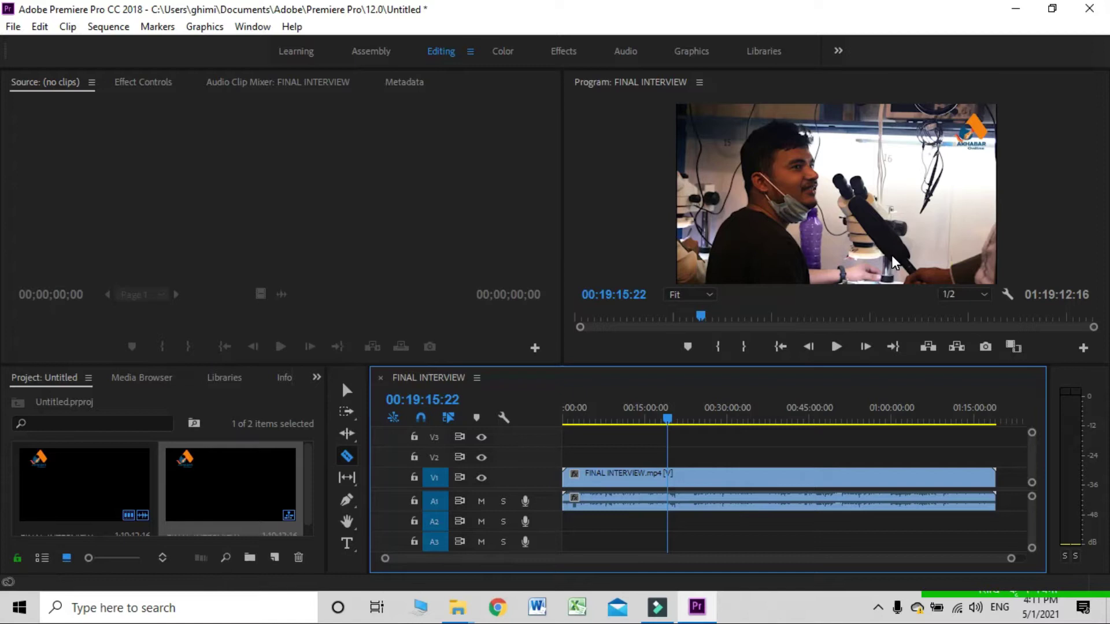
Open the export settings for the FINAL INTERVIEW sequence and set the format to H.264
{"action": "key", "text": "ctrl+m"}
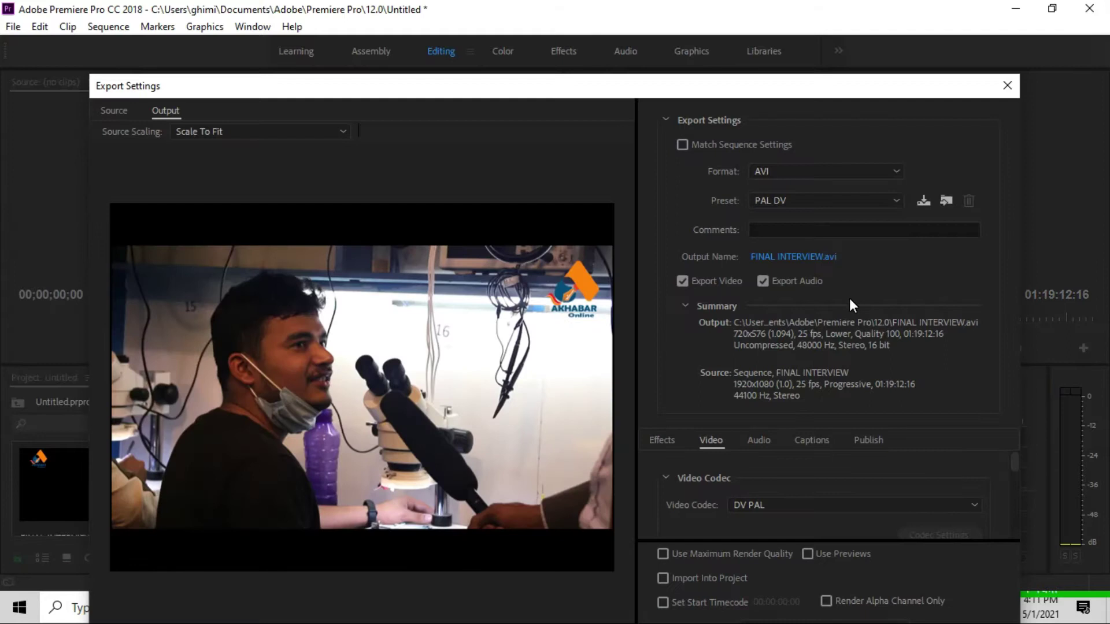
{"action": "left_click_drag", "start_coordinate": [91, 75], "coordinate": [312, 190]}
{"action": "left_click_drag", "start_coordinate": [442, 194], "coordinate": [349, 57]}
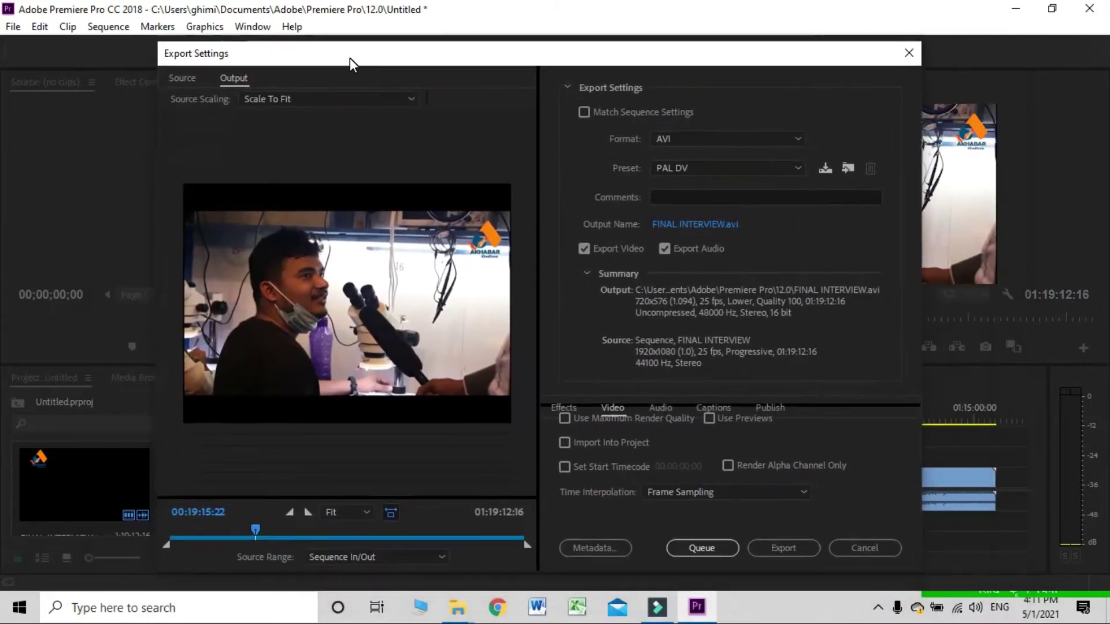
{"action": "left_click", "coordinate": [761, 138]}
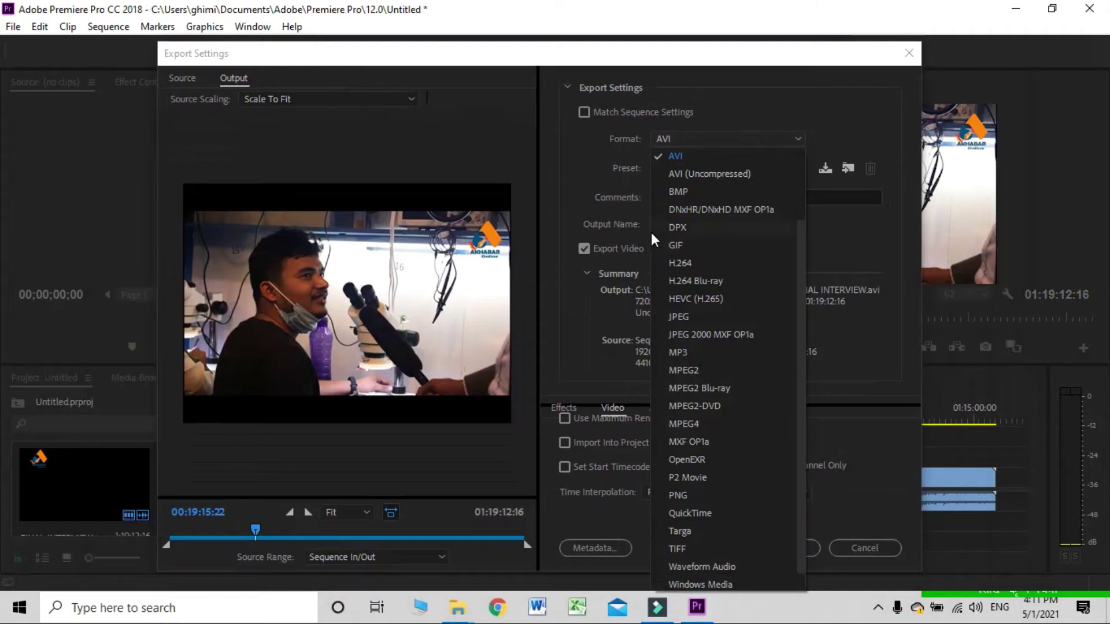
{"action": "left_click", "coordinate": [701, 265]}
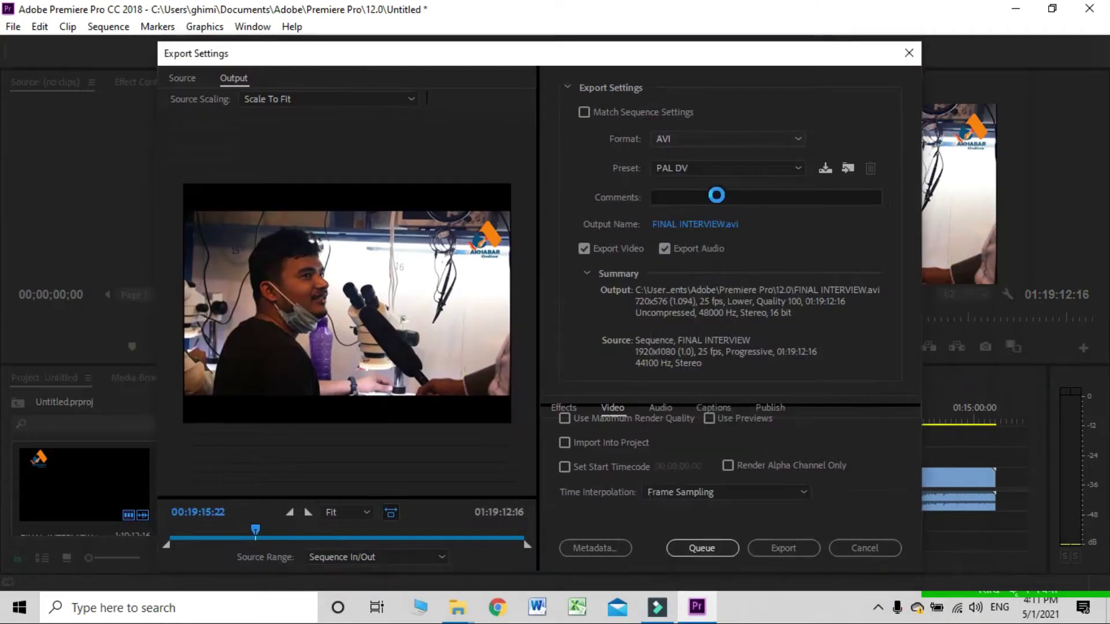
Choose the High Quality 1080p HD preset and start exporting the sequence
{"action": "left_click", "coordinate": [718, 166]}
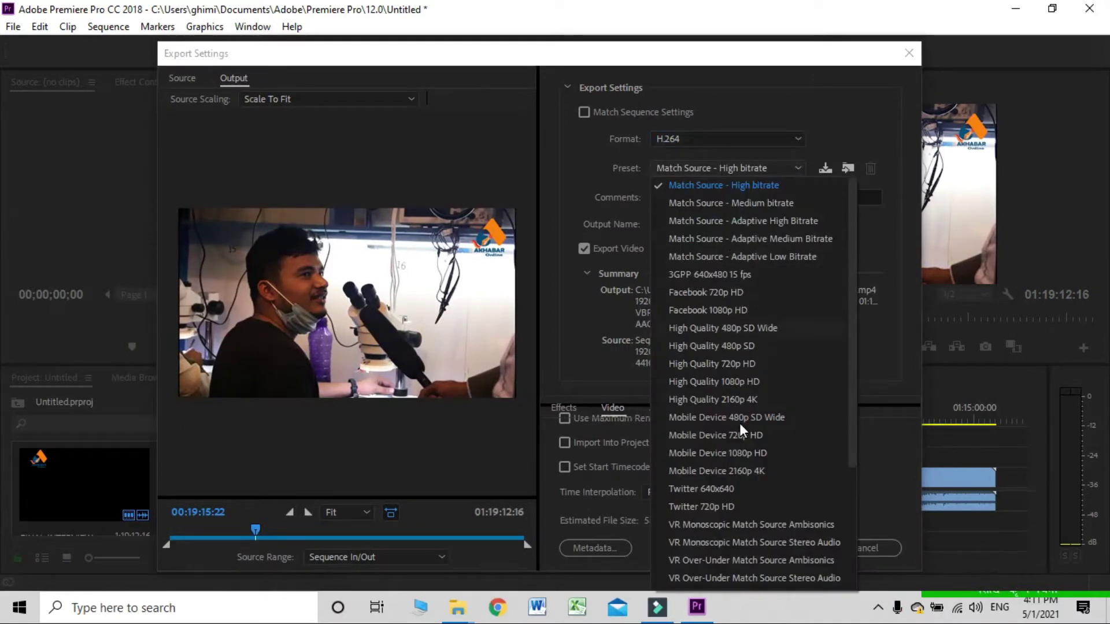
{"action": "left_click", "coordinate": [682, 383]}
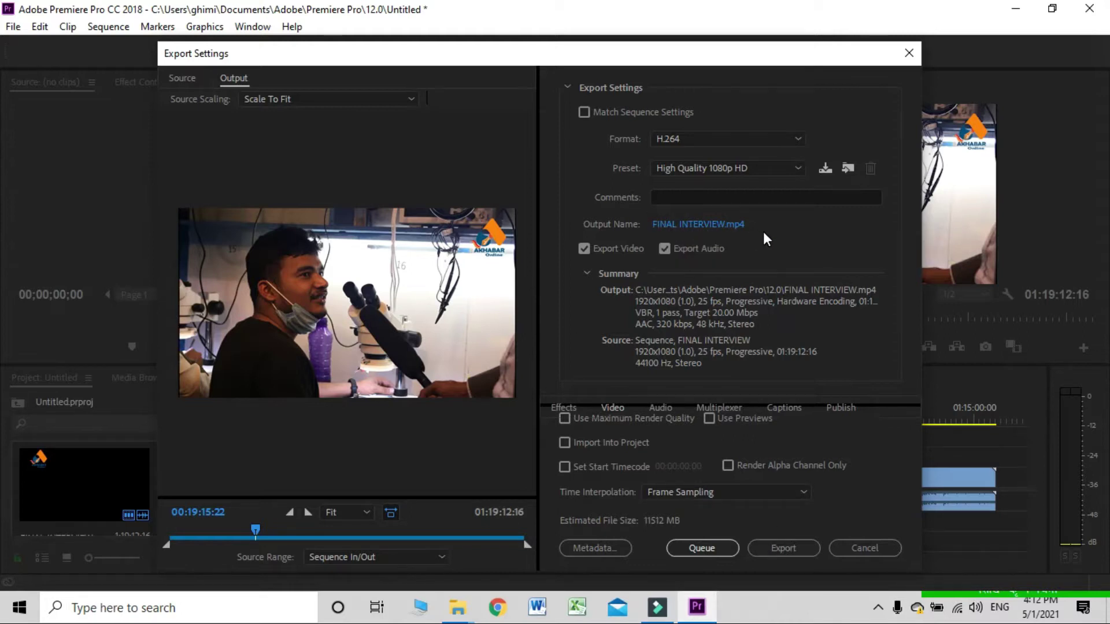
{"action": "left_click", "coordinate": [780, 552]}
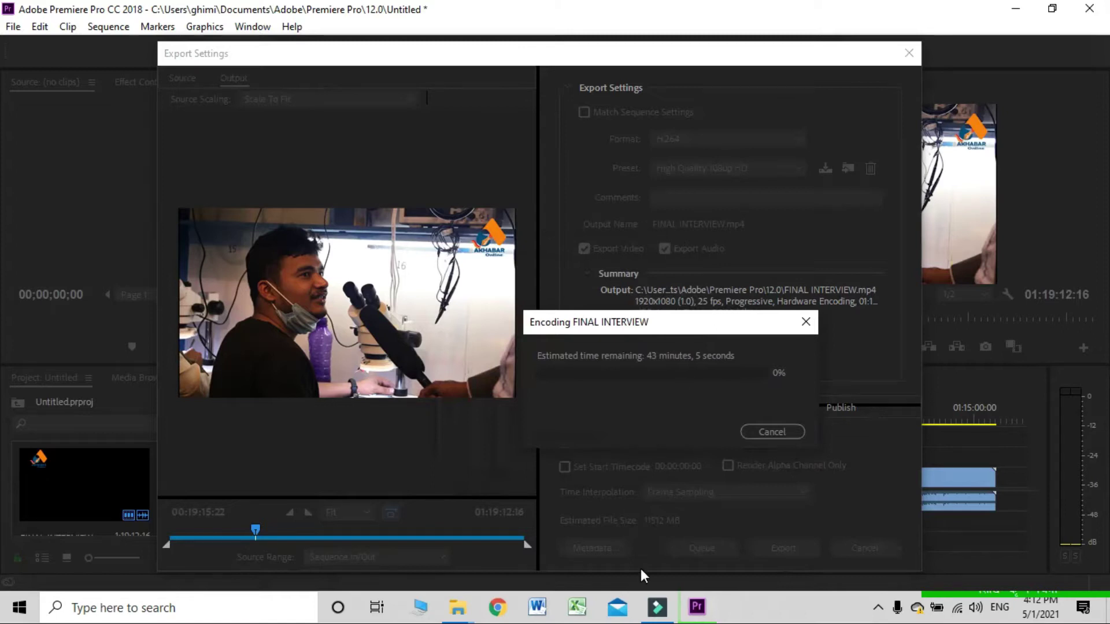
Switch to File Explorer and open the export destination folder Documents > Adobe > Premiere Pro > 12.0
{"action": "mouse_move", "coordinate": [457, 607]}
{"action": "left_click", "coordinate": [369, 521]}
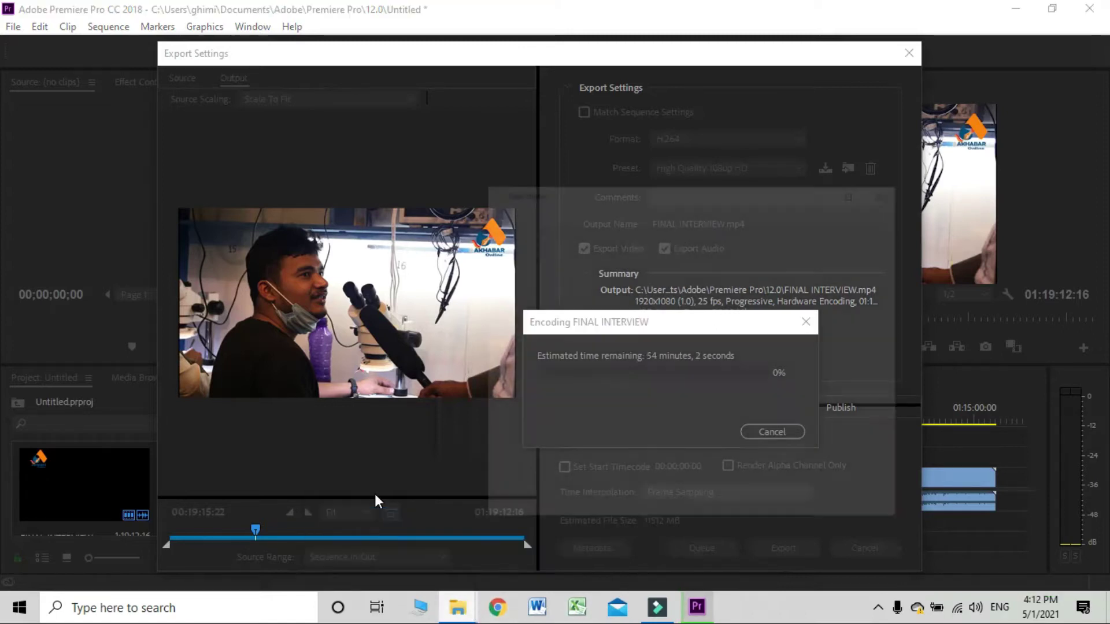
{"action": "left_click", "coordinate": [937, 87]}
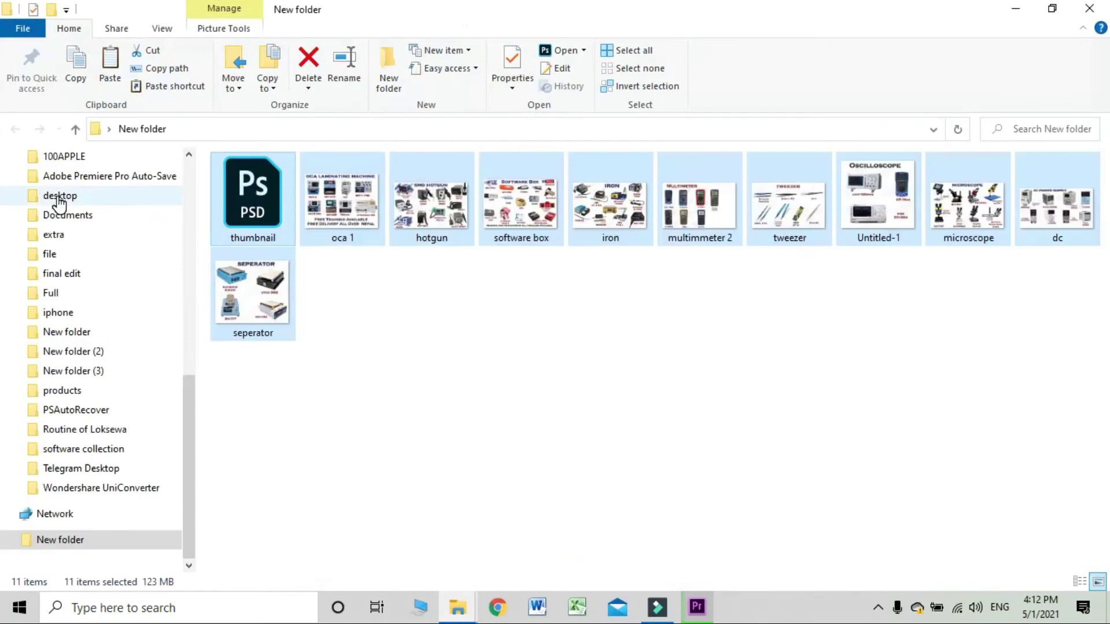
{"action": "scroll", "coordinate": [74, 215], "scroll_direction": "up", "scroll_amount": 3}
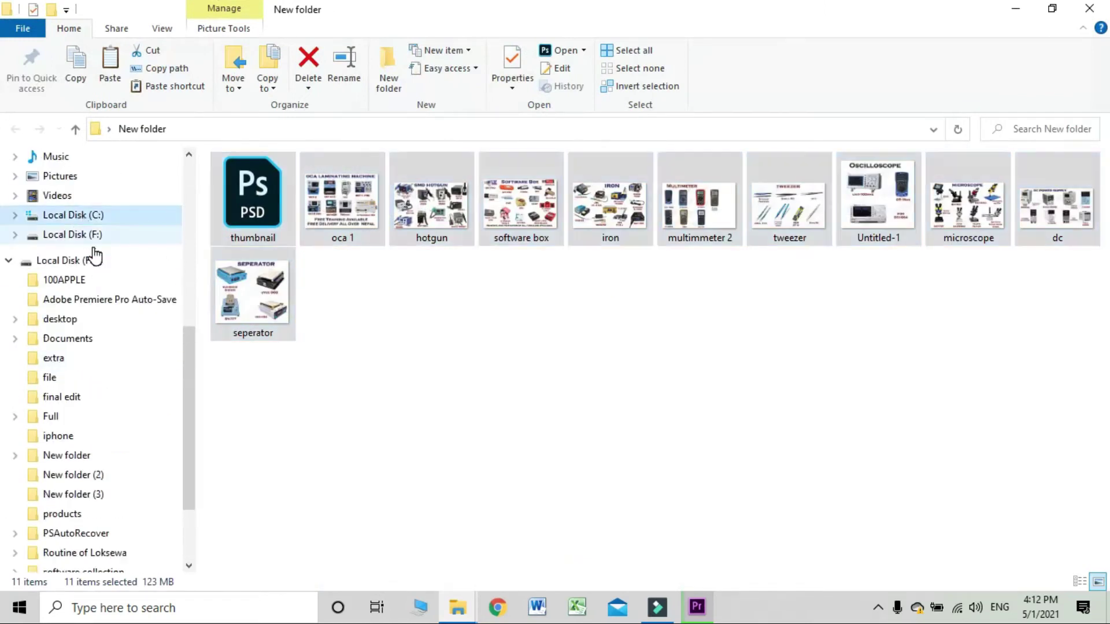
{"action": "scroll", "coordinate": [97, 238], "scroll_direction": "up", "scroll_amount": 5}
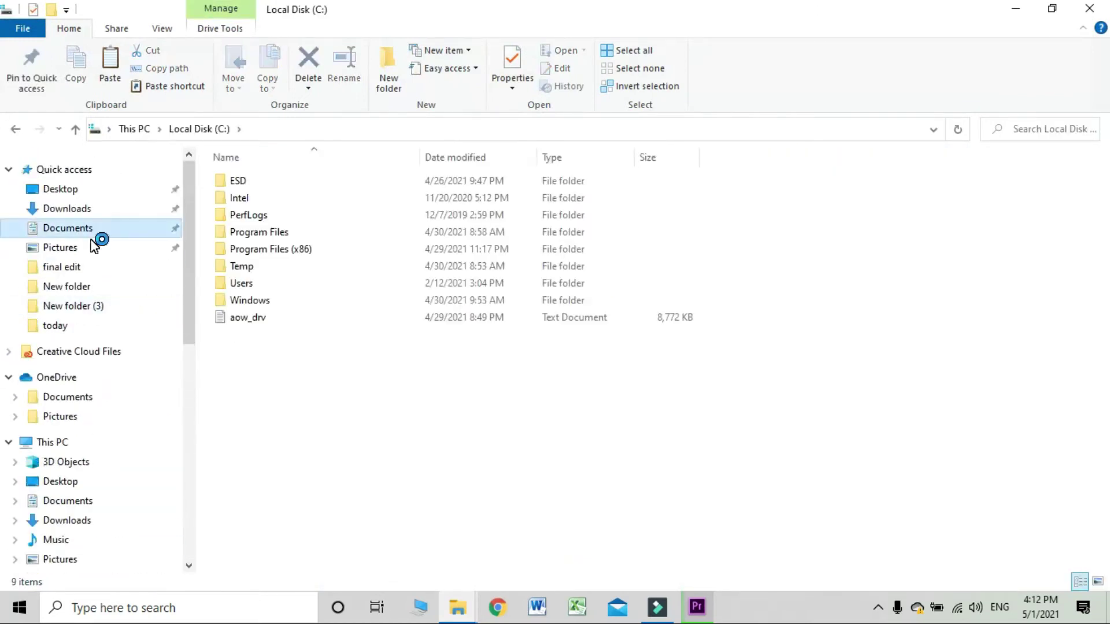
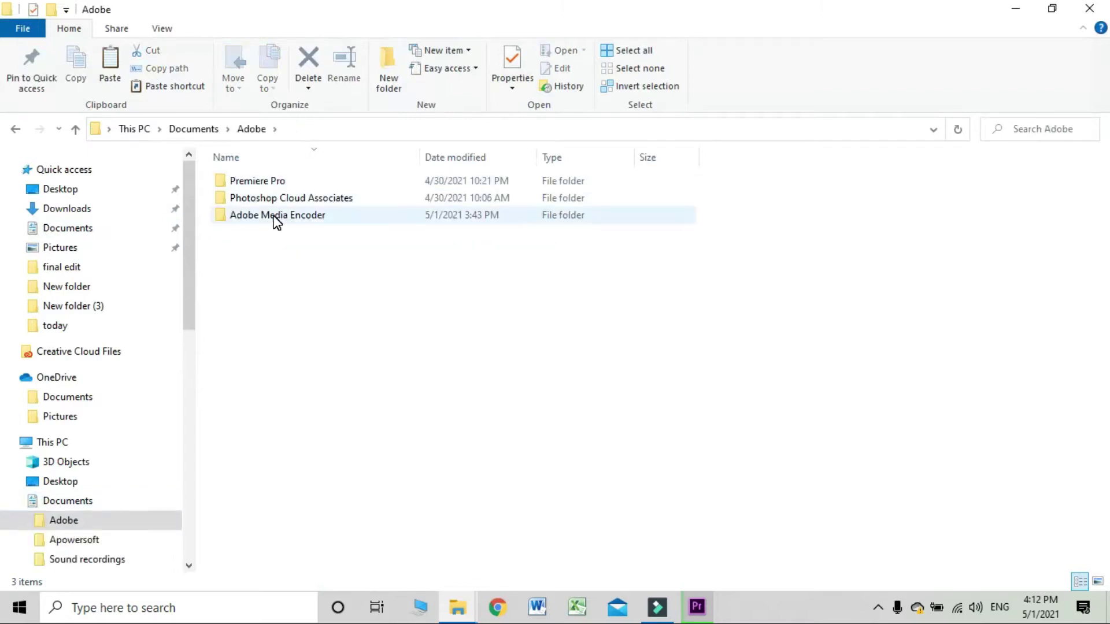
{"action": "double_click", "coordinate": [281, 180]}
{"action": "double_click", "coordinate": [283, 185]}
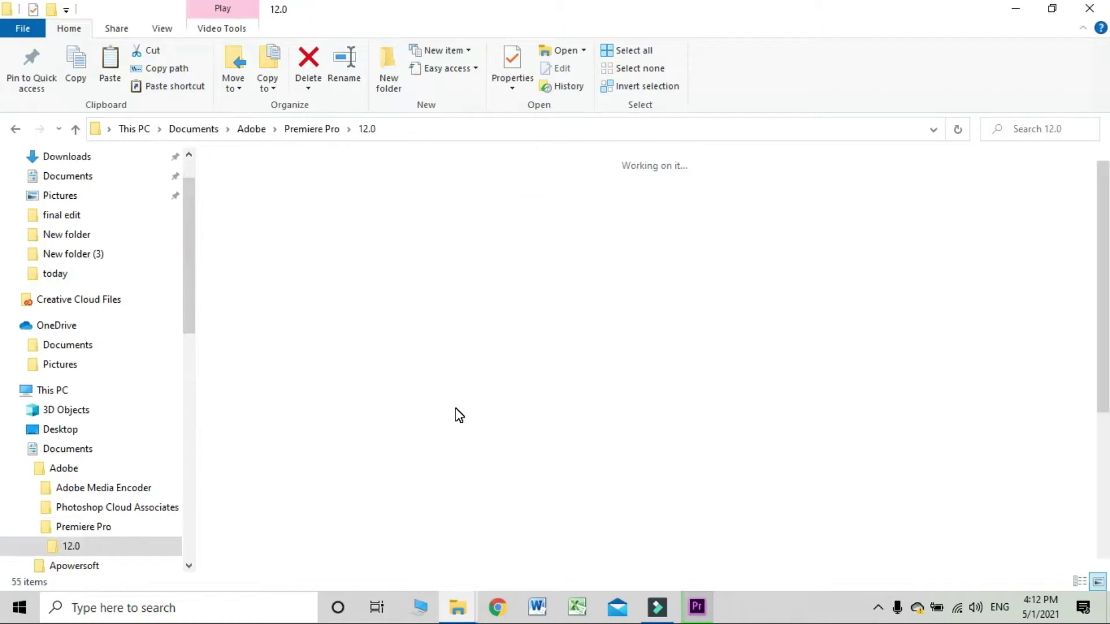
Locate the temporary FINAL INTERVIEW files in the 12.0 folder, try to play the video one, and close the player
{"action": "scroll", "coordinate": [685, 341], "scroll_direction": "down", "scroll_amount": 1}
{"action": "scroll", "coordinate": [685, 341], "scroll_direction": "up", "scroll_amount": 1}
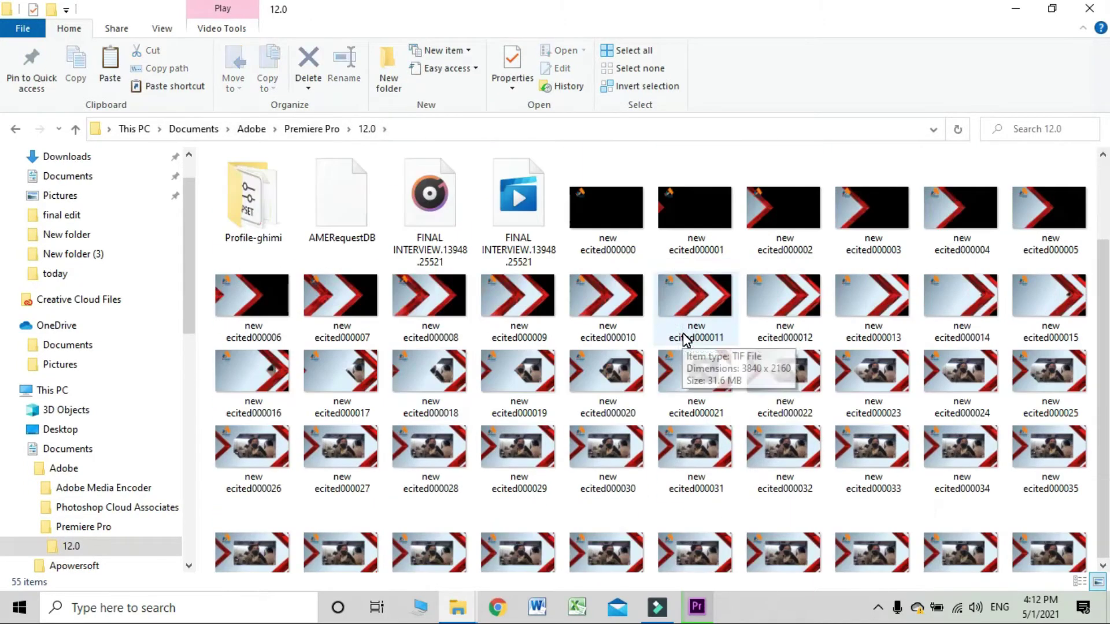
{"action": "left_click", "coordinate": [518, 207]}
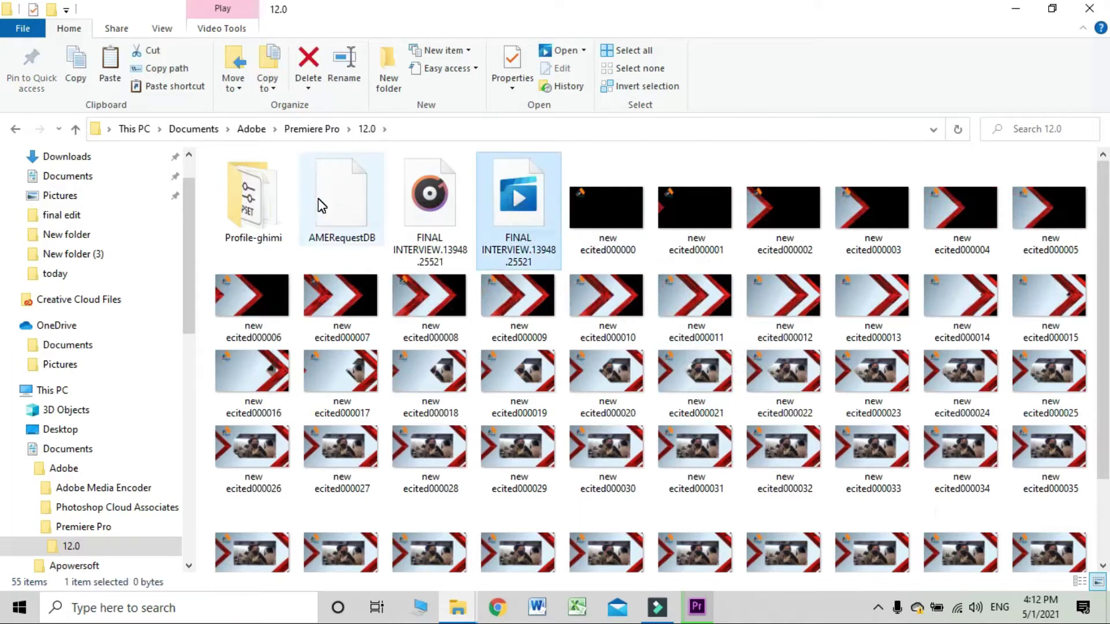
{"action": "left_click", "coordinate": [393, 152]}
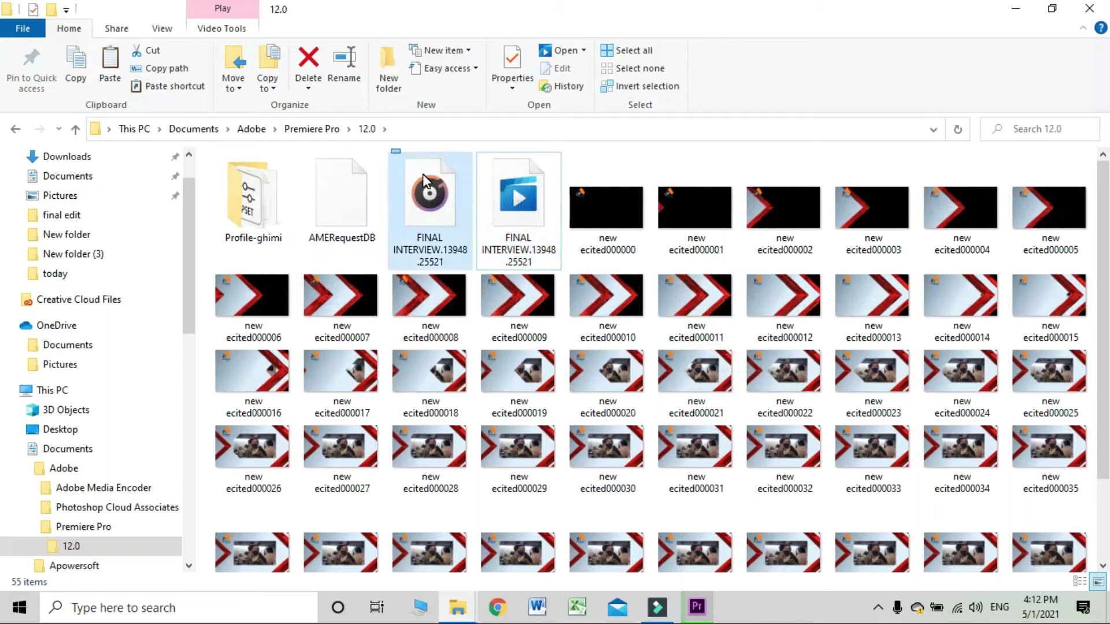
{"action": "left_click", "coordinate": [508, 237], "text": "ctrl"}
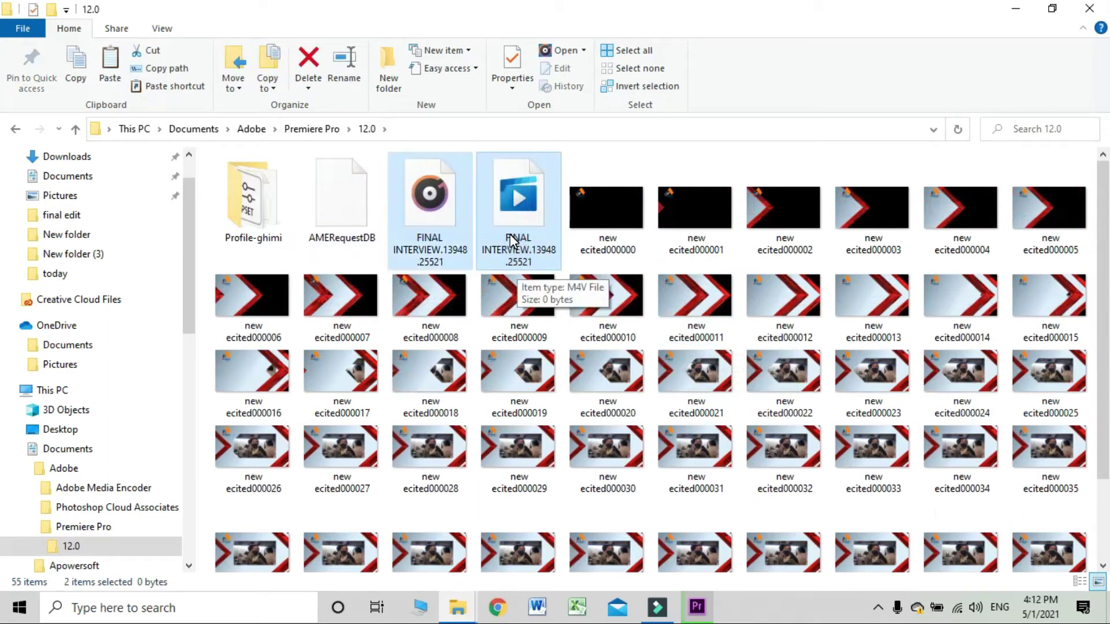
{"action": "left_click", "coordinate": [527, 204]}
{"action": "double_click", "coordinate": [527, 203]}
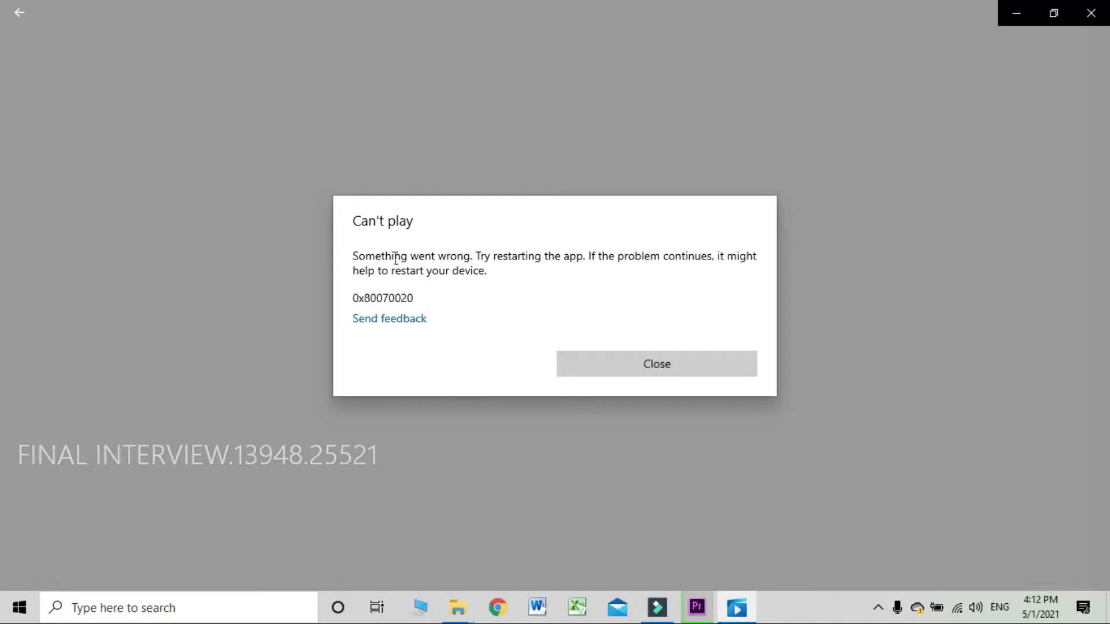
{"action": "left_click_drag", "start_coordinate": [384, 256], "coordinate": [561, 274]}
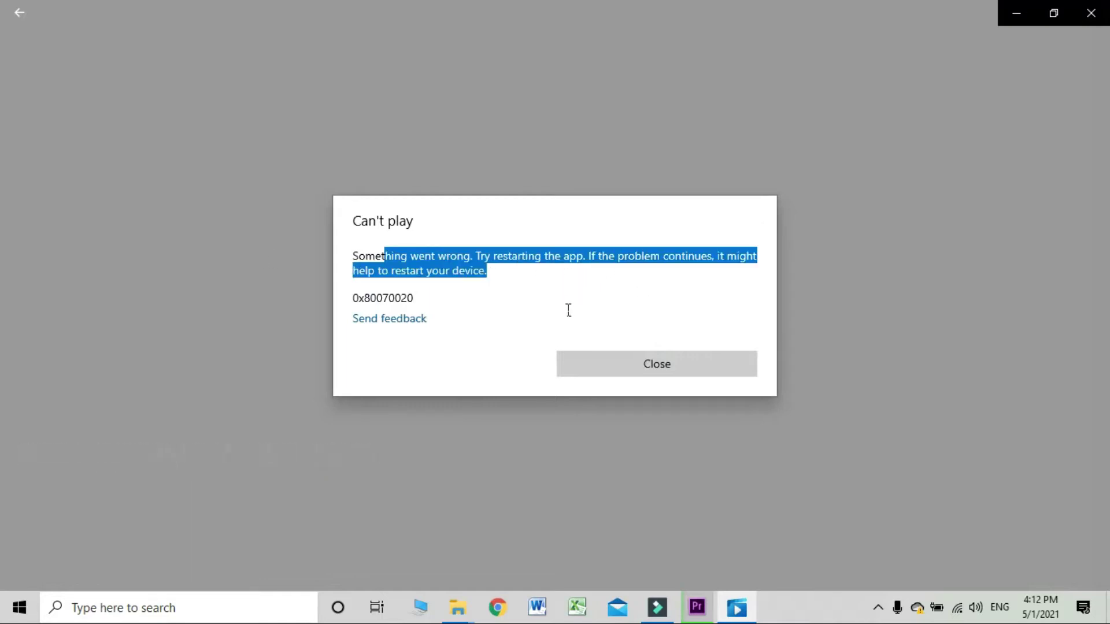
{"action": "left_click", "coordinate": [680, 369]}
{"action": "left_click", "coordinate": [1086, 18]}
{"action": "scroll", "coordinate": [535, 384], "scroll_direction": "down", "scroll_amount": 3}
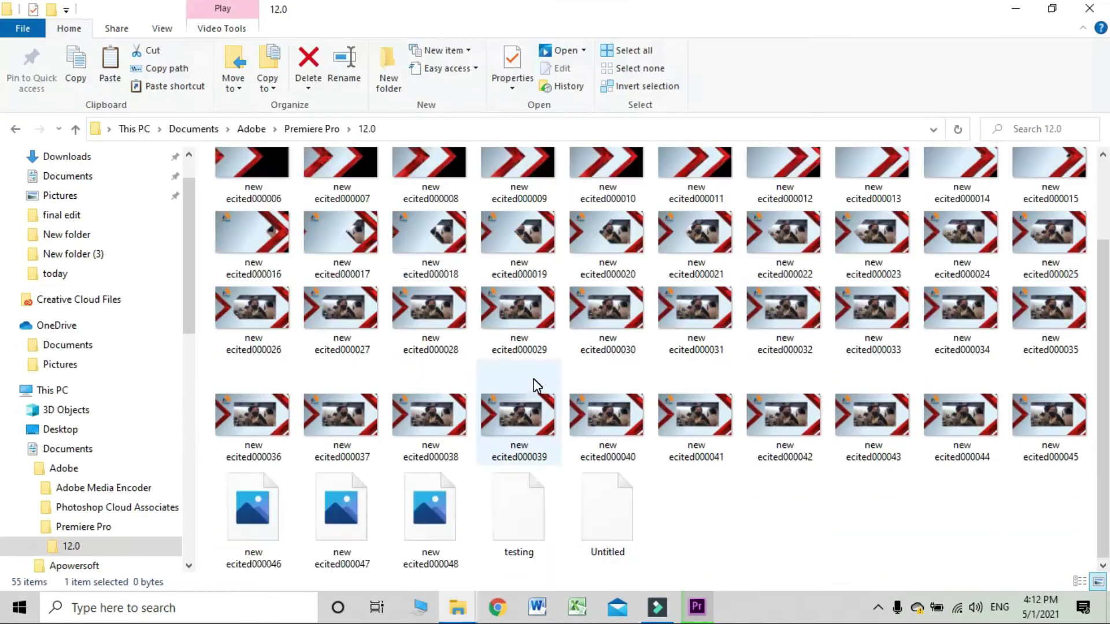
{"action": "left_click_drag", "start_coordinate": [971, 520], "coordinate": [323, 148]}
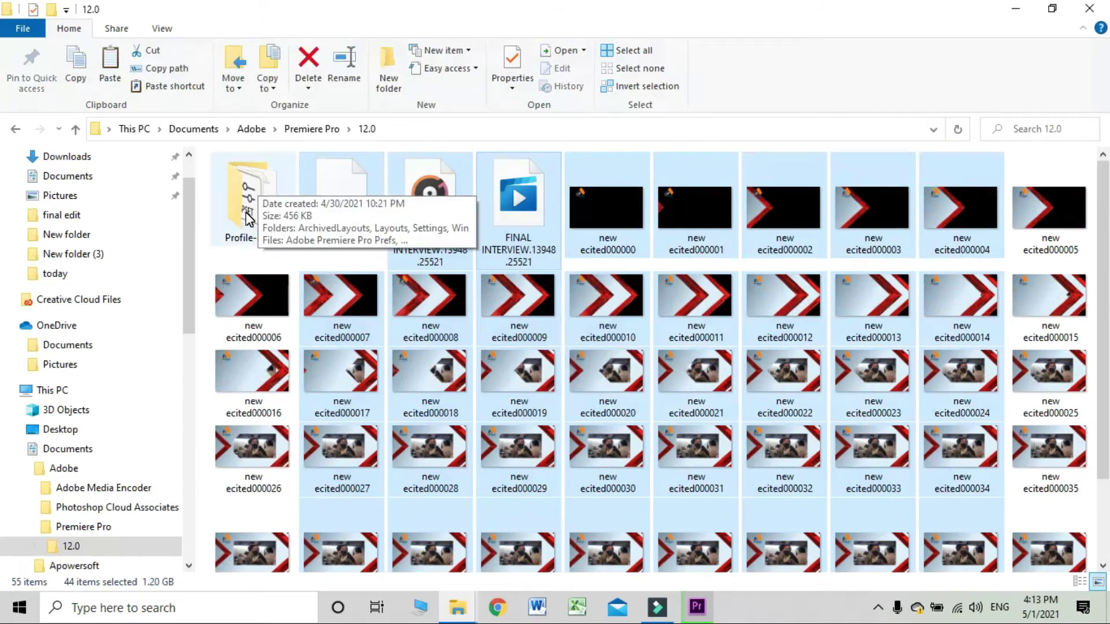
{"action": "left_click", "coordinate": [211, 237]}
{"action": "scroll", "coordinate": [716, 399], "scroll_direction": "down", "scroll_amount": 3}
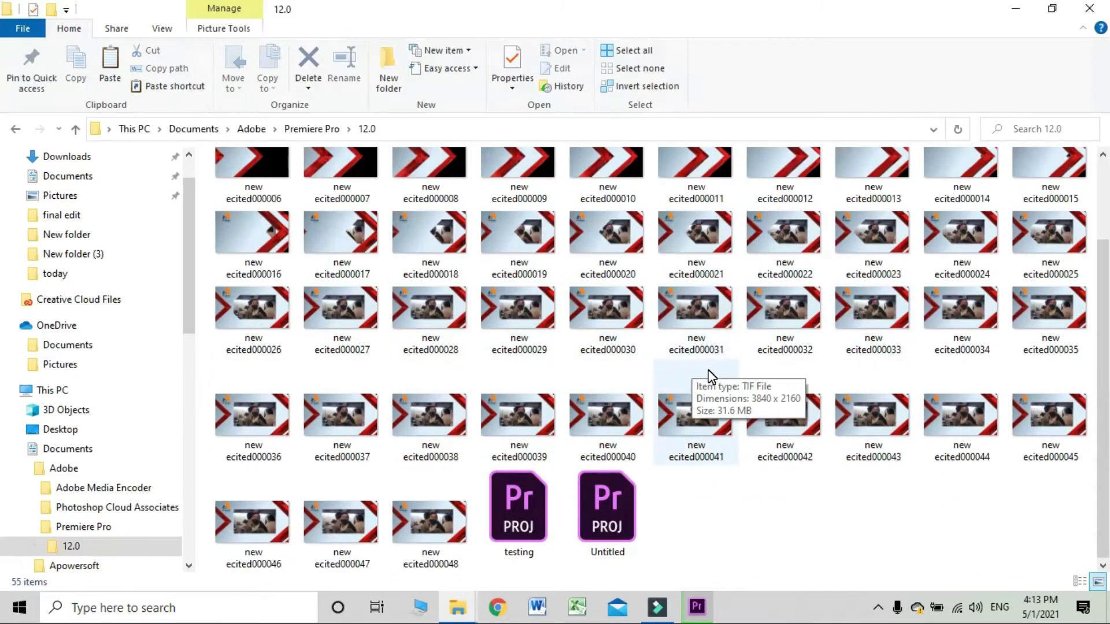
Switch back to Premiere Pro, cancel the running FINAL INTERVIEW encoding and close the export settings
{"action": "key", "text": "alt+Tab"}
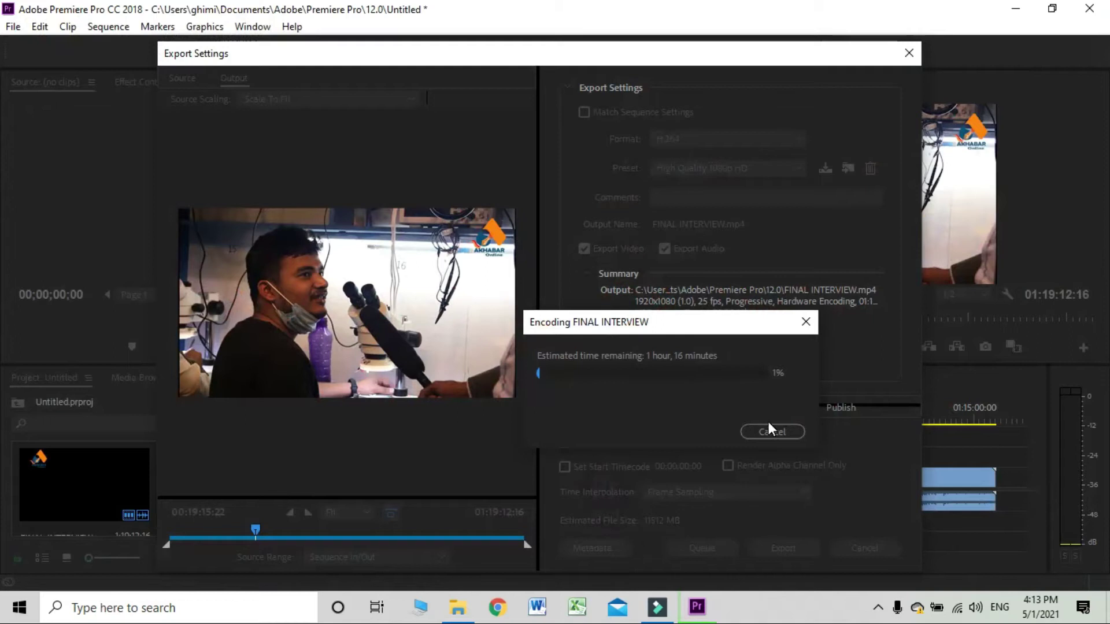
{"action": "key", "text": "Escape"}
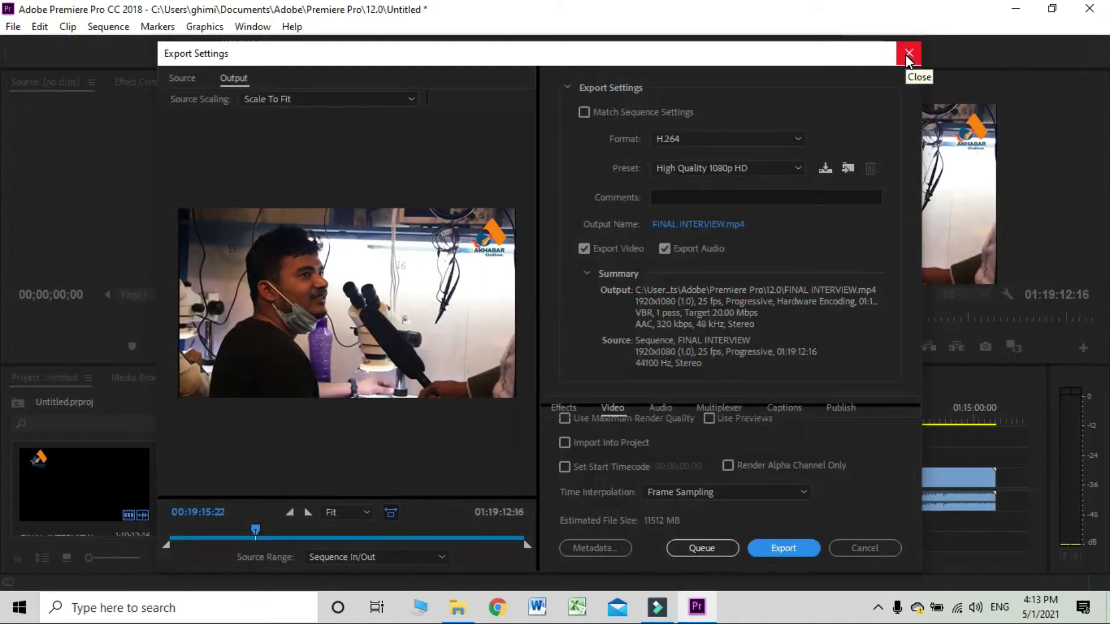
{"action": "left_click", "coordinate": [908, 53]}
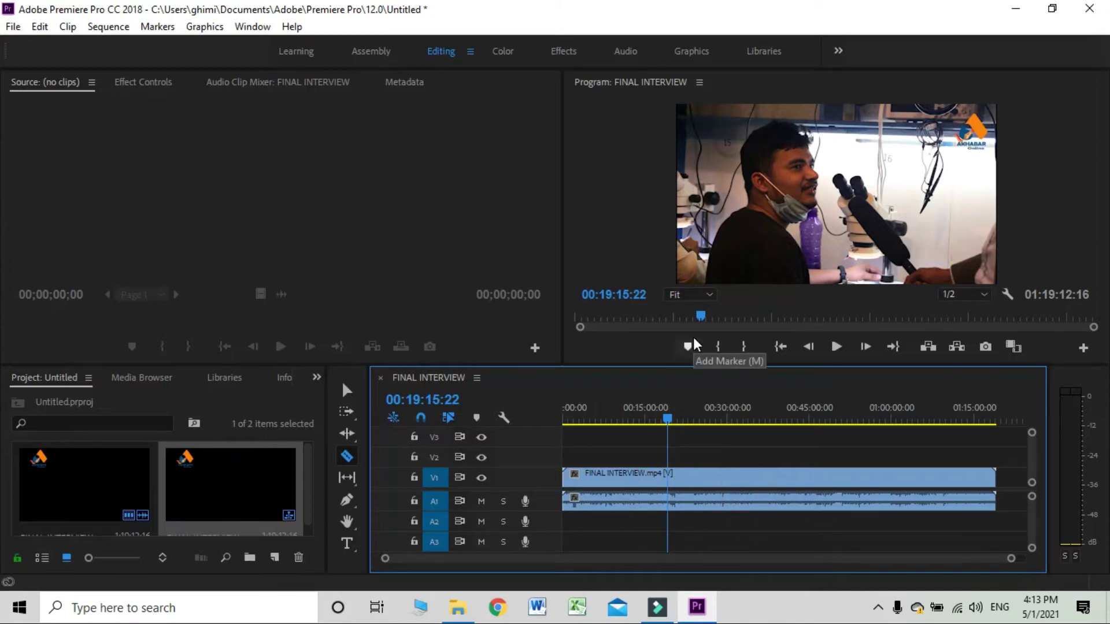
Reopen the export settings for FINAL INTERVIEW, look through the available H.264 presets, and close the settings without exporting
{"action": "key", "text": "ctrl+m"}
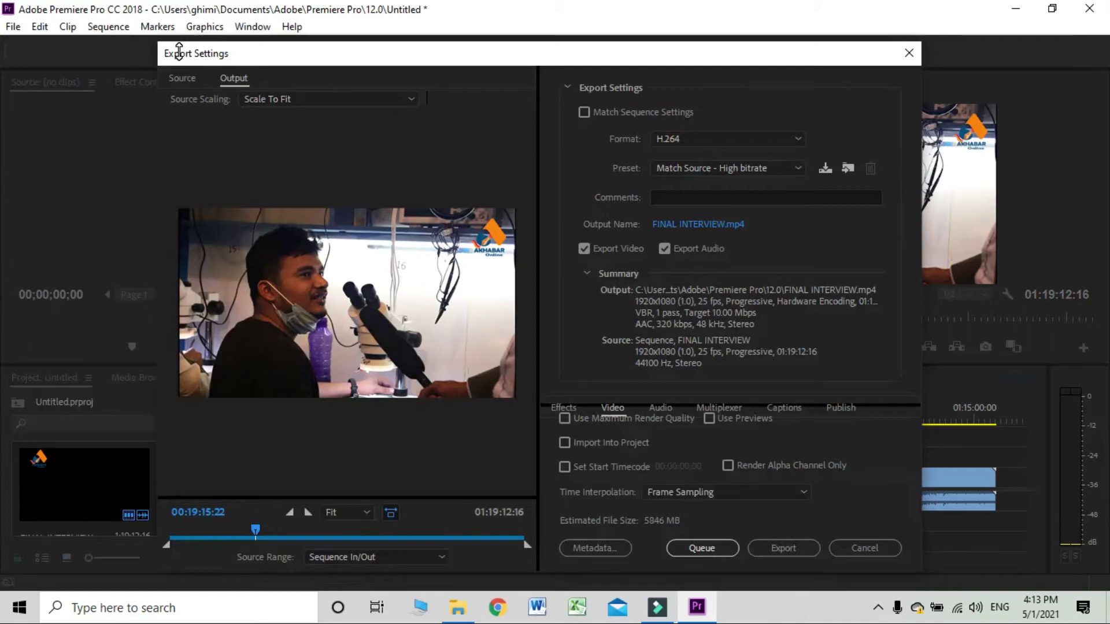
{"action": "left_click_drag", "start_coordinate": [250, 63], "coordinate": [209, 37]}
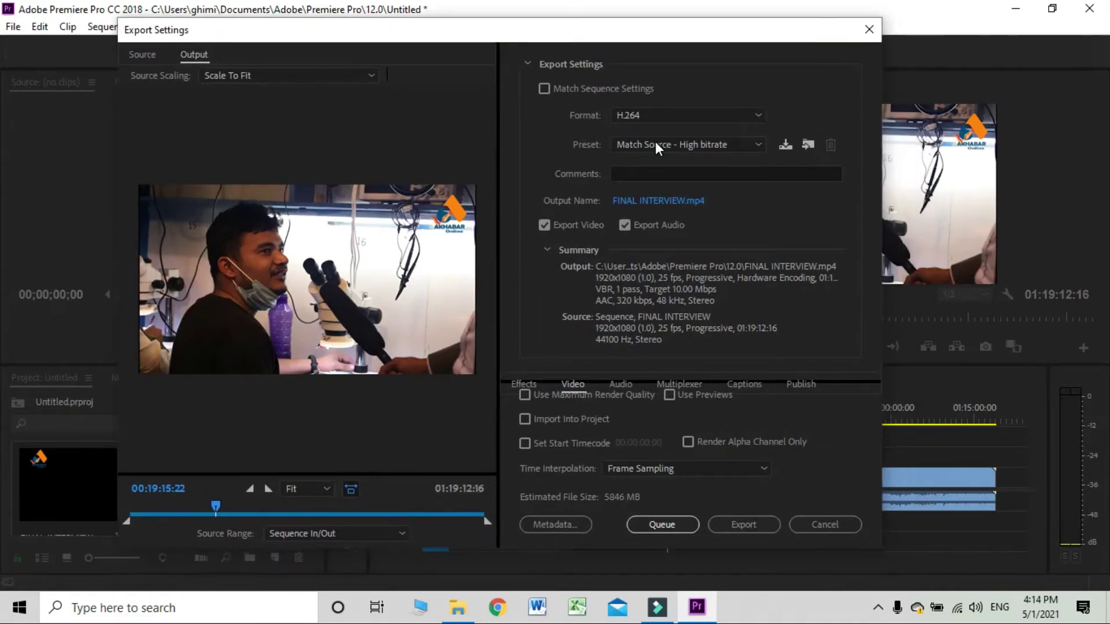
{"action": "left_click", "coordinate": [679, 146]}
{"action": "scroll", "coordinate": [685, 539], "scroll_direction": "down", "scroll_amount": 3}
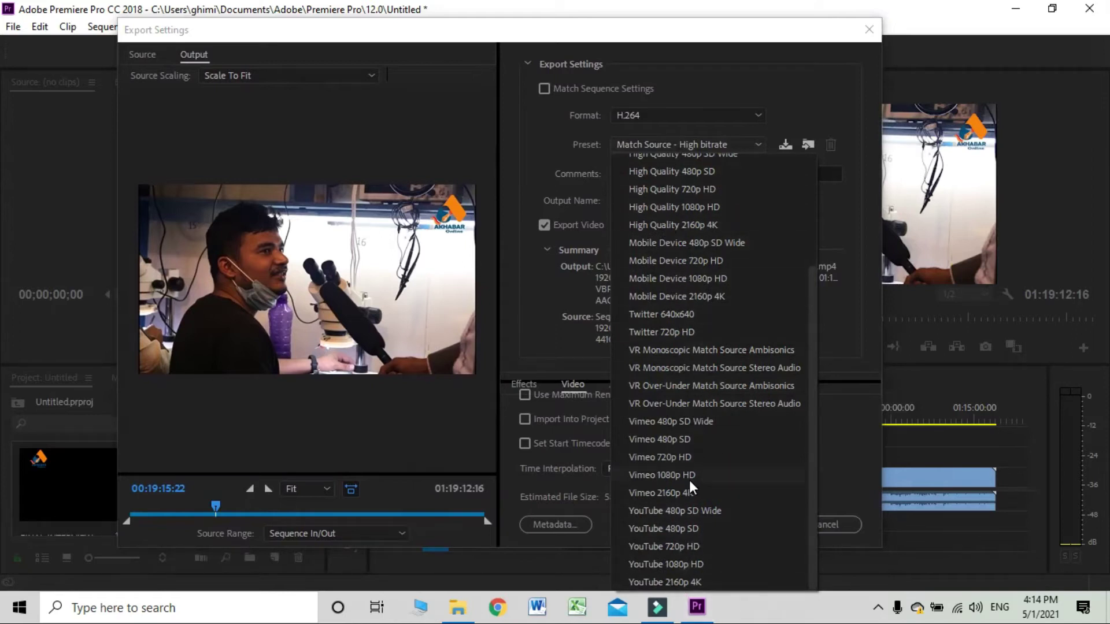
{"action": "scroll", "coordinate": [691, 487], "scroll_direction": "up", "scroll_amount": 3}
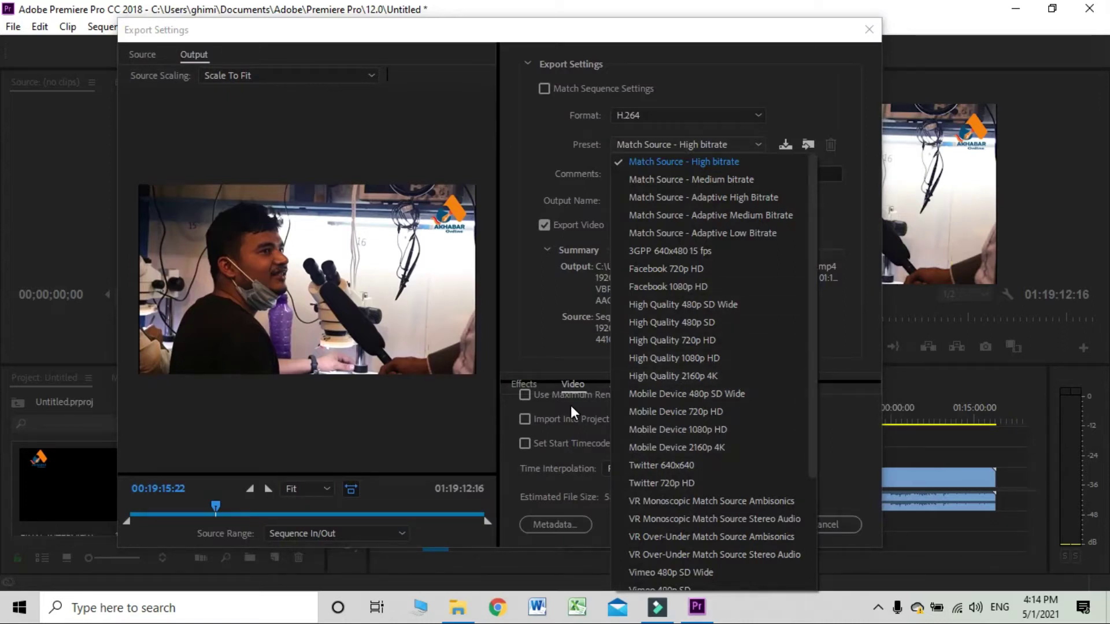
{"action": "left_click", "coordinate": [839, 66]}
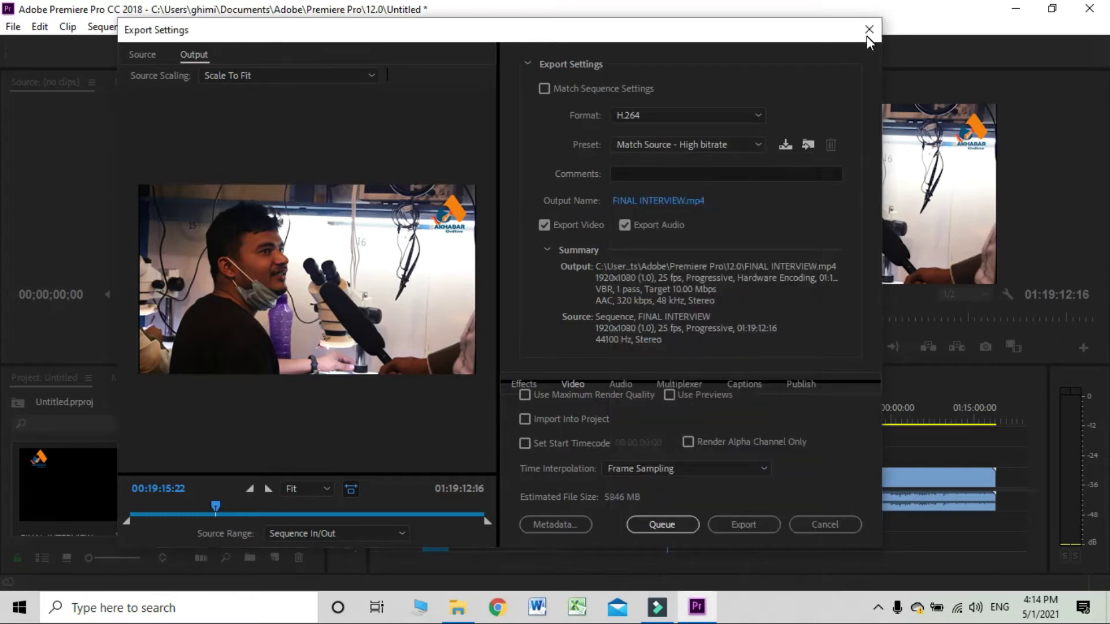
{"action": "left_click", "coordinate": [869, 30]}
Minimize Premiere Pro, move the Wondershare UniConverter shortcut to an empty spot on the desktop, and launch it
{"action": "left_click", "coordinate": [1015, 8]}
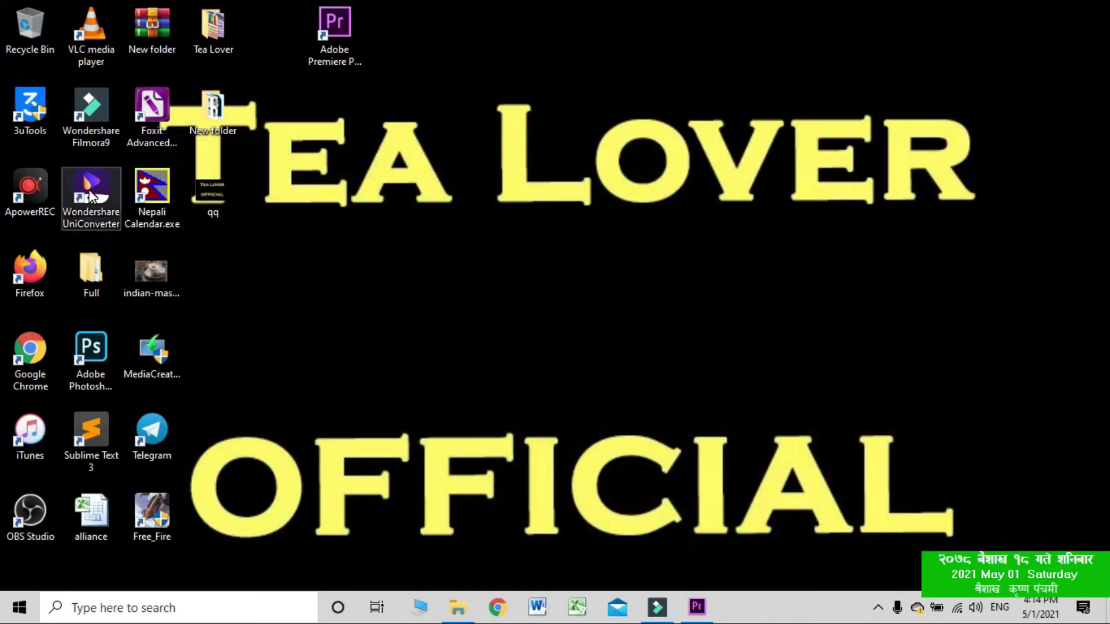
{"action": "left_click_drag", "start_coordinate": [91, 190], "coordinate": [517, 32]}
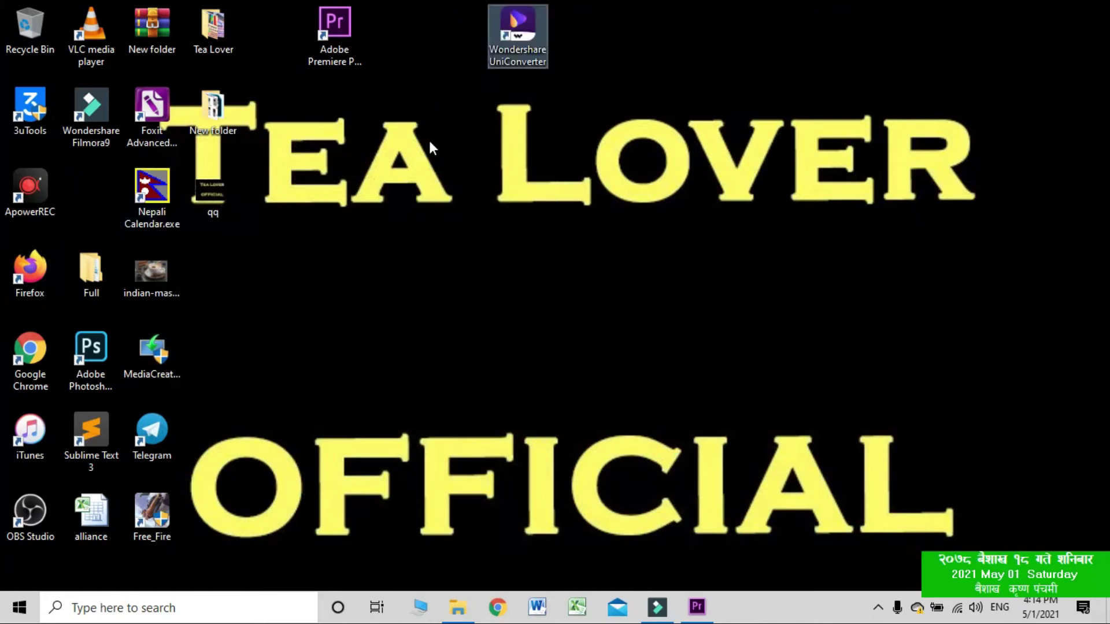
{"action": "double_click", "coordinate": [523, 34]}
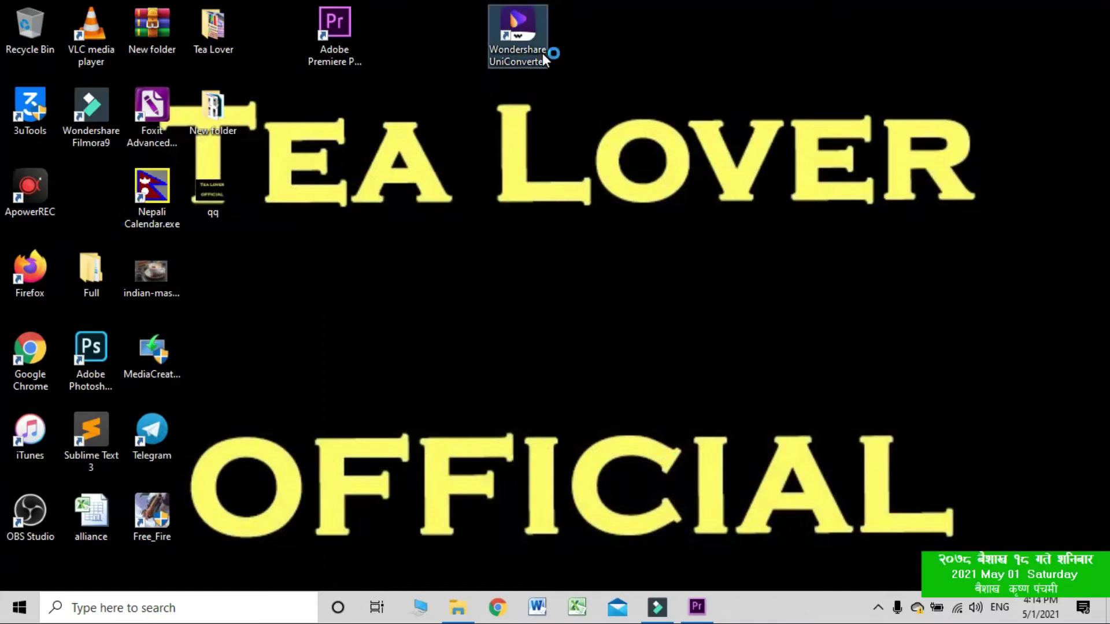
{"action": "left_click", "coordinate": [566, 216]}
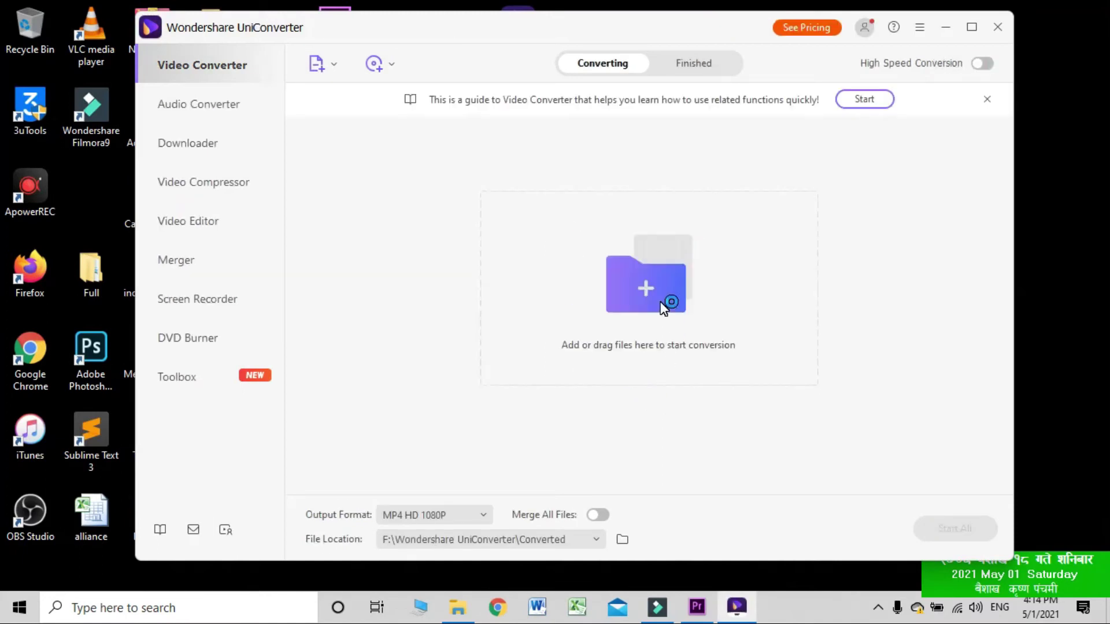
Start adding a file for conversion and look for the exported video in the Premiere Pro and Adobe Media Encoder folders under Documents > Adobe
{"action": "left_click", "coordinate": [467, 325]}
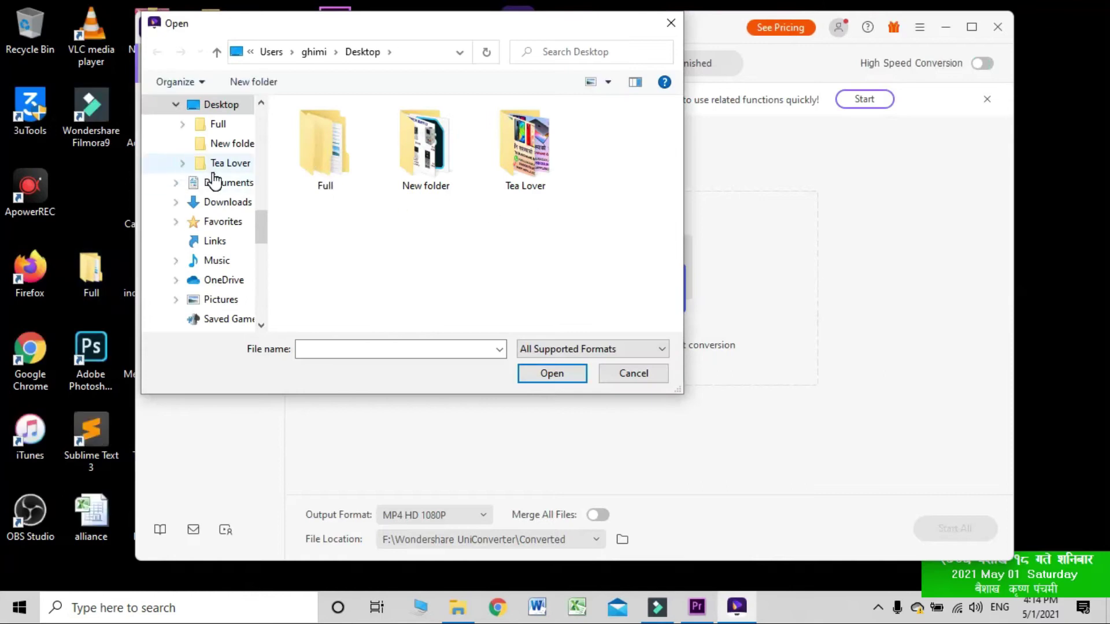
{"action": "left_click", "coordinate": [236, 186]}
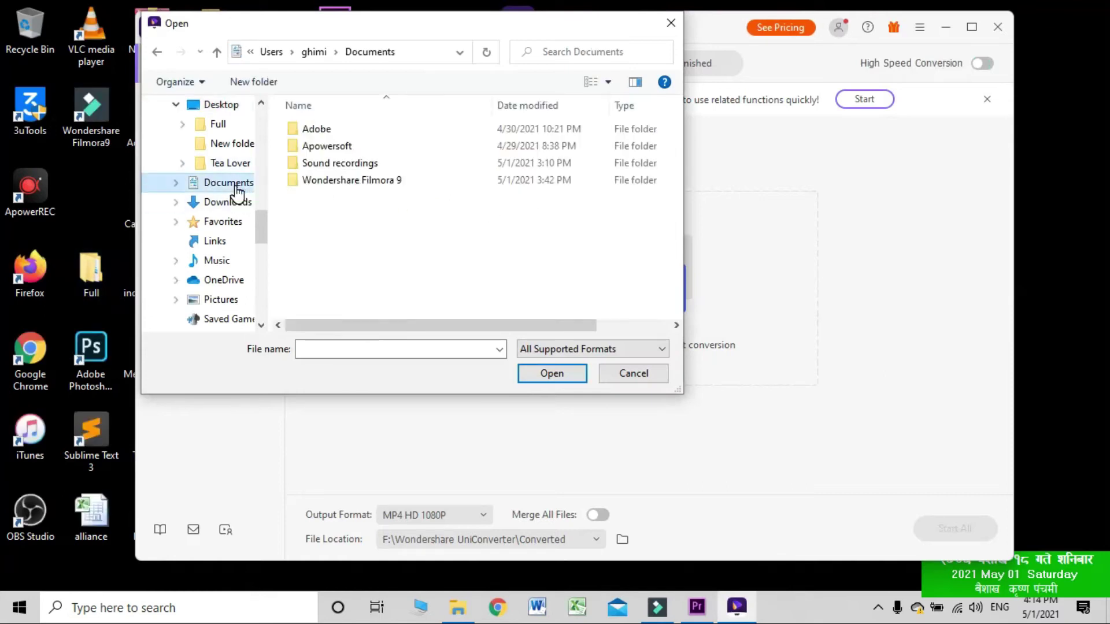
{"action": "left_click", "coordinate": [363, 133]}
{"action": "double_click", "coordinate": [370, 132]}
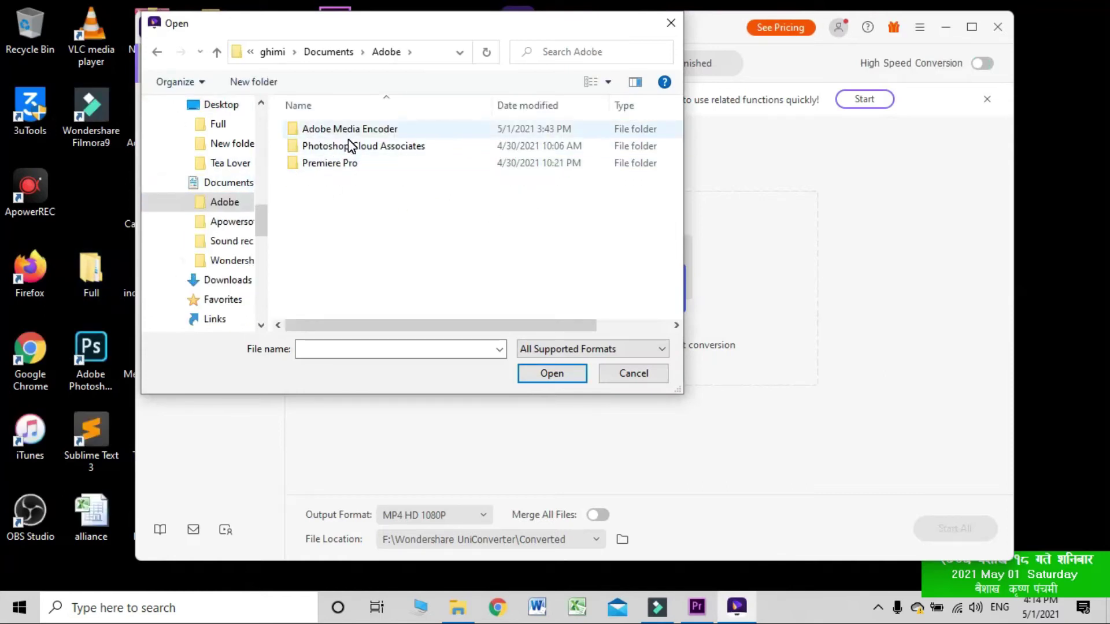
{"action": "double_click", "coordinate": [355, 163]}
{"action": "double_click", "coordinate": [367, 139]}
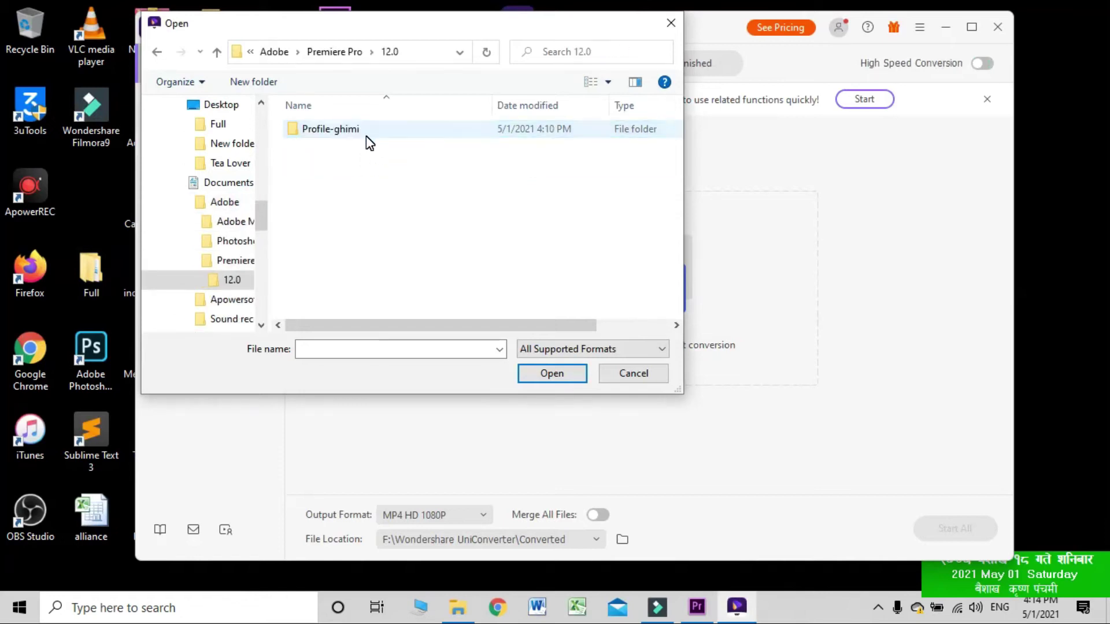
{"action": "left_click", "coordinate": [157, 51]}
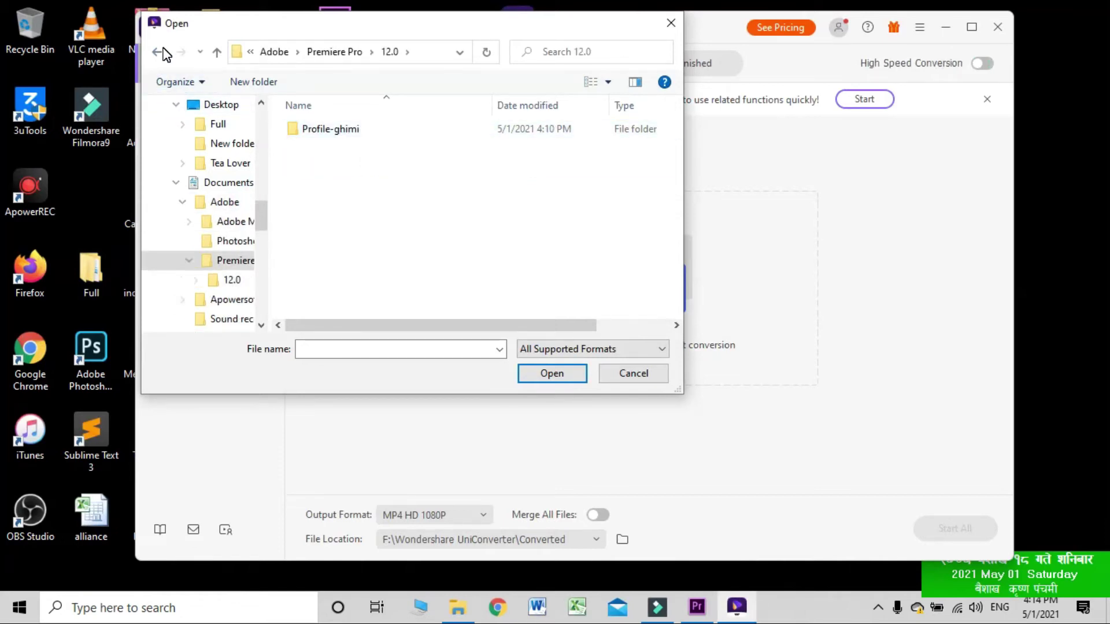
{"action": "left_click", "coordinate": [156, 51]}
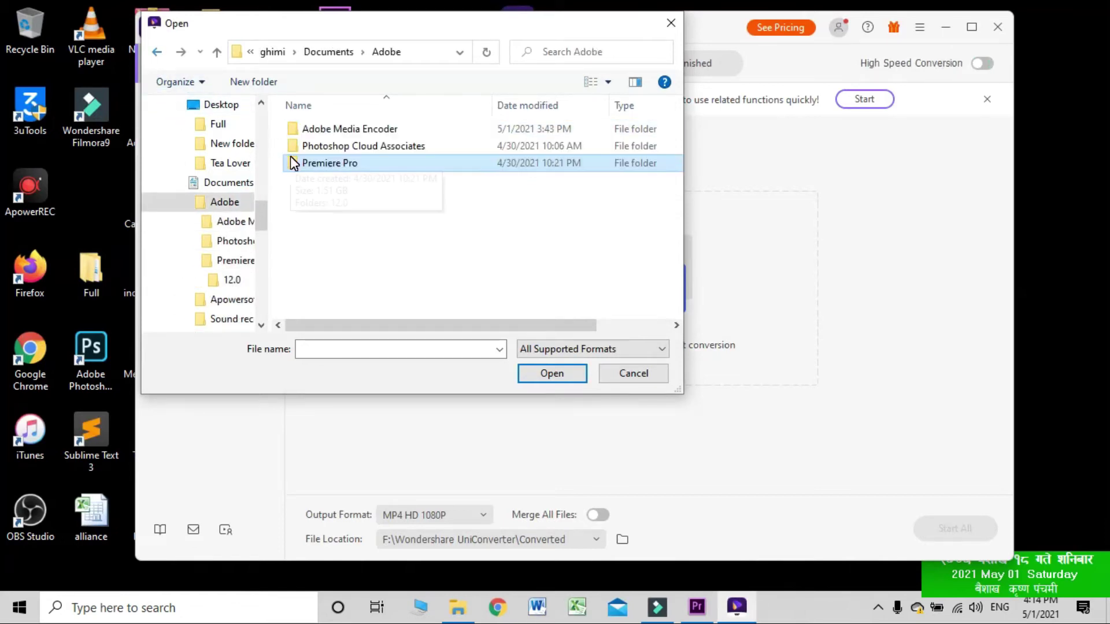
{"action": "double_click", "coordinate": [358, 129]}
{"action": "double_click", "coordinate": [358, 132]}
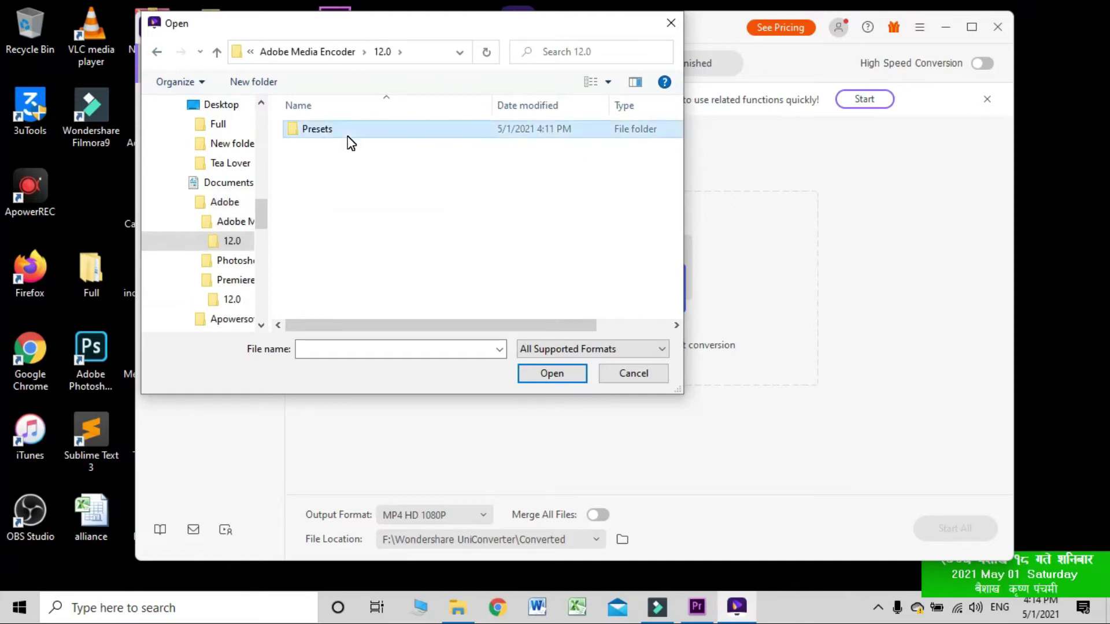
{"action": "left_click", "coordinate": [156, 51]}
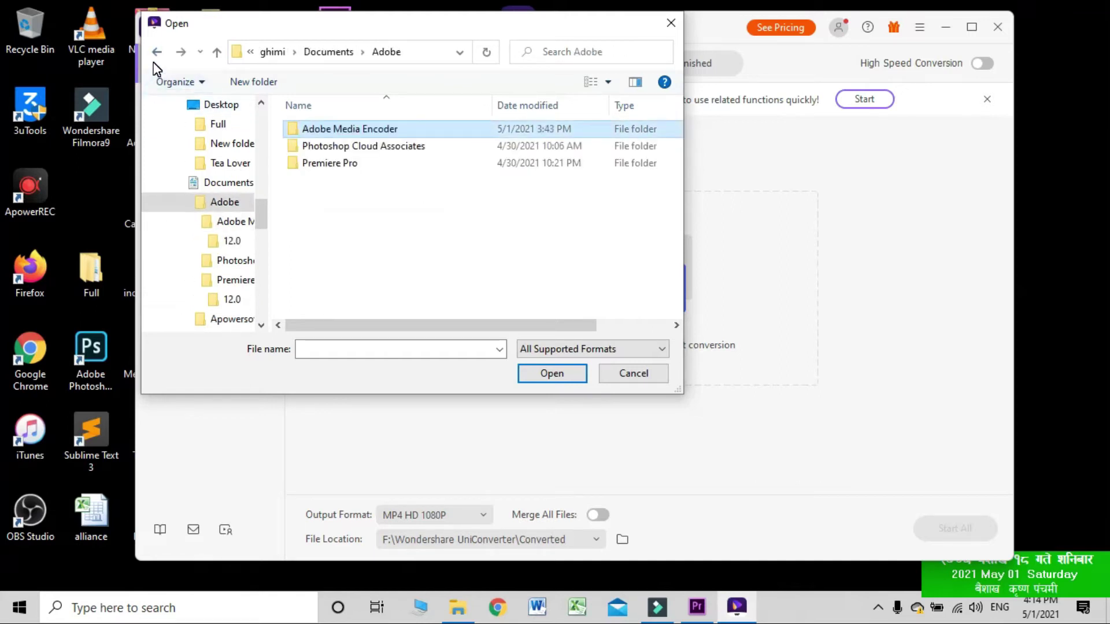
{"action": "left_click", "coordinate": [157, 51]}
Add the video "new ecited" from New folder (3) on Local Disk (F:) to the Video Converter
{"action": "scroll", "coordinate": [218, 141], "scroll_direction": "up", "scroll_amount": 1}
{"action": "scroll", "coordinate": [226, 211], "scroll_direction": "down", "scroll_amount": 2}
{"action": "scroll", "coordinate": [225, 239], "scroll_direction": "down", "scroll_amount": 5}
{"action": "left_click", "coordinate": [224, 231]}
{"action": "scroll", "coordinate": [435, 208], "scroll_direction": "down", "scroll_amount": 5}
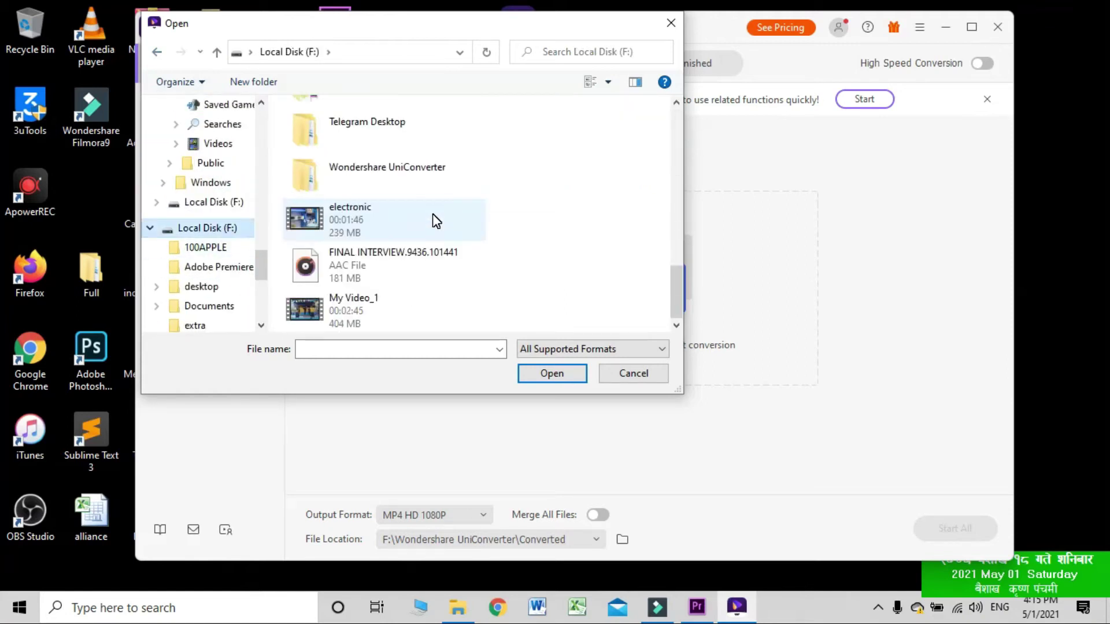
{"action": "scroll", "coordinate": [487, 281], "scroll_direction": "up", "scroll_amount": 1}
{"action": "scroll", "coordinate": [485, 282], "scroll_direction": "down", "scroll_amount": 1}
{"action": "scroll", "coordinate": [485, 281], "scroll_direction": "up", "scroll_amount": 3}
{"action": "left_click", "coordinate": [384, 173]}
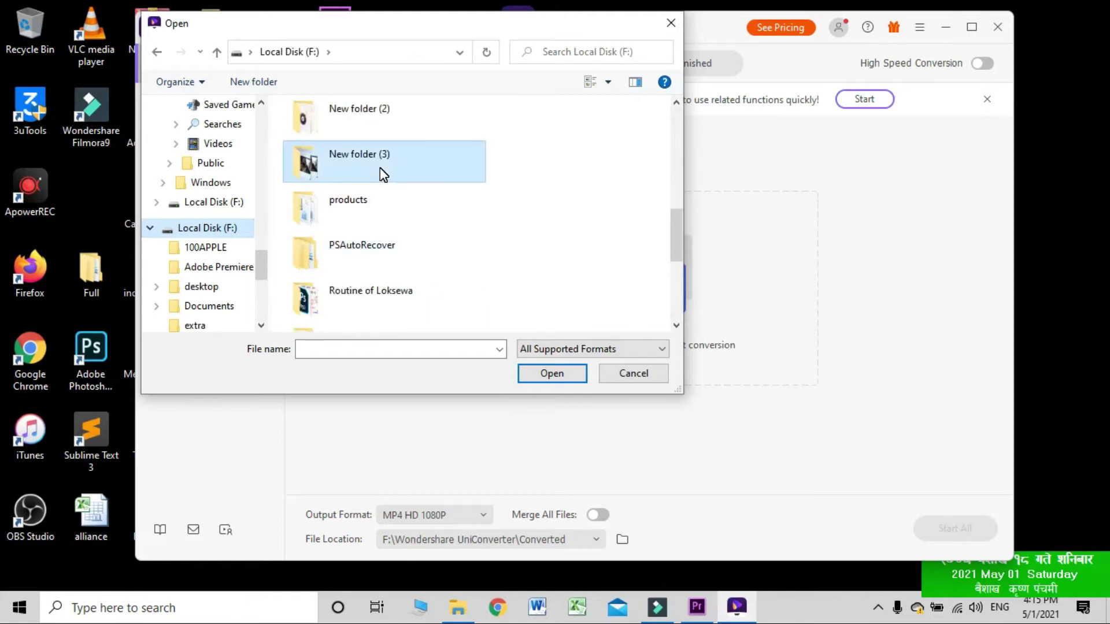
{"action": "double_click", "coordinate": [380, 169]}
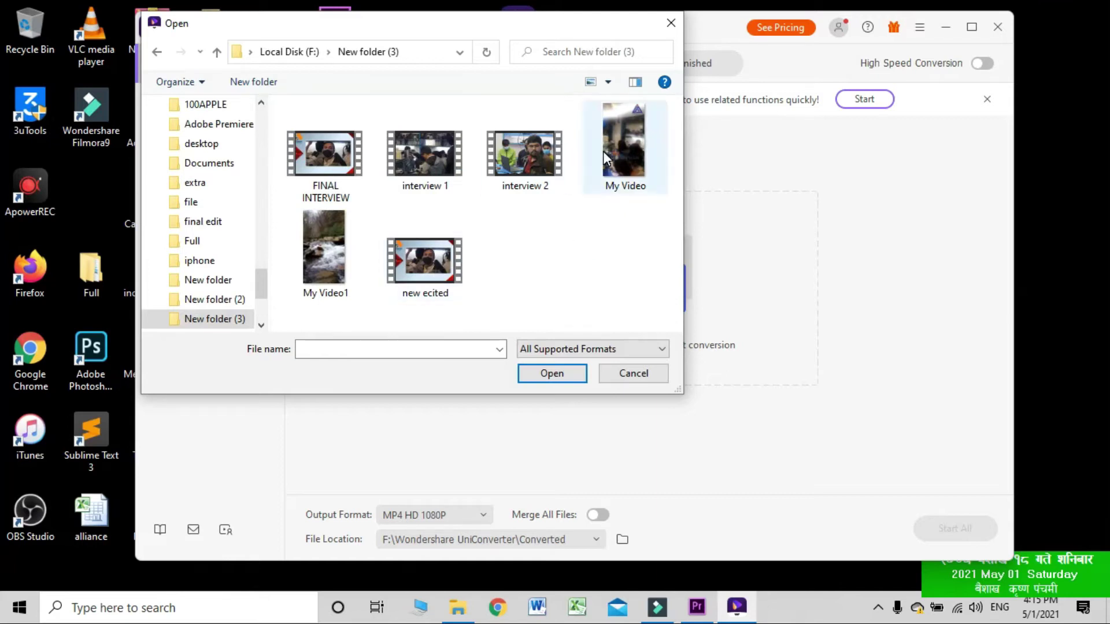
{"action": "left_click", "coordinate": [428, 276]}
{"action": "left_click", "coordinate": [556, 371]}
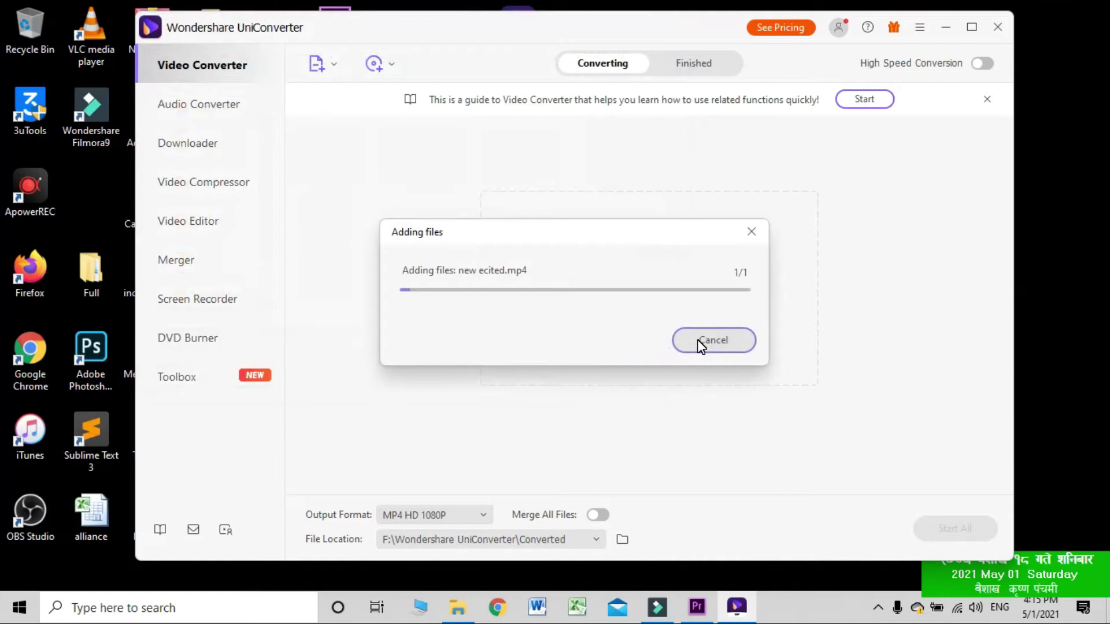
{"action": "right_click", "coordinate": [698, 340]}
{"action": "left_click", "coordinate": [515, 265]}
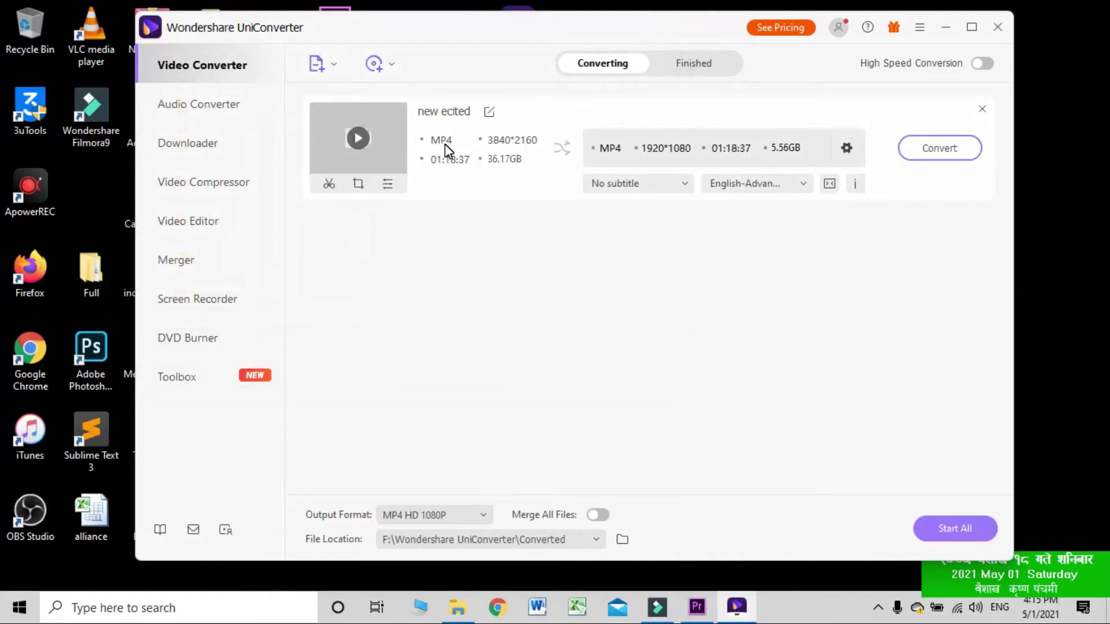
Look through the video output formats for the "new ecited" clip, including the MKV resolutions, and close UniConverter without converting
{"action": "left_click", "coordinate": [853, 147]}
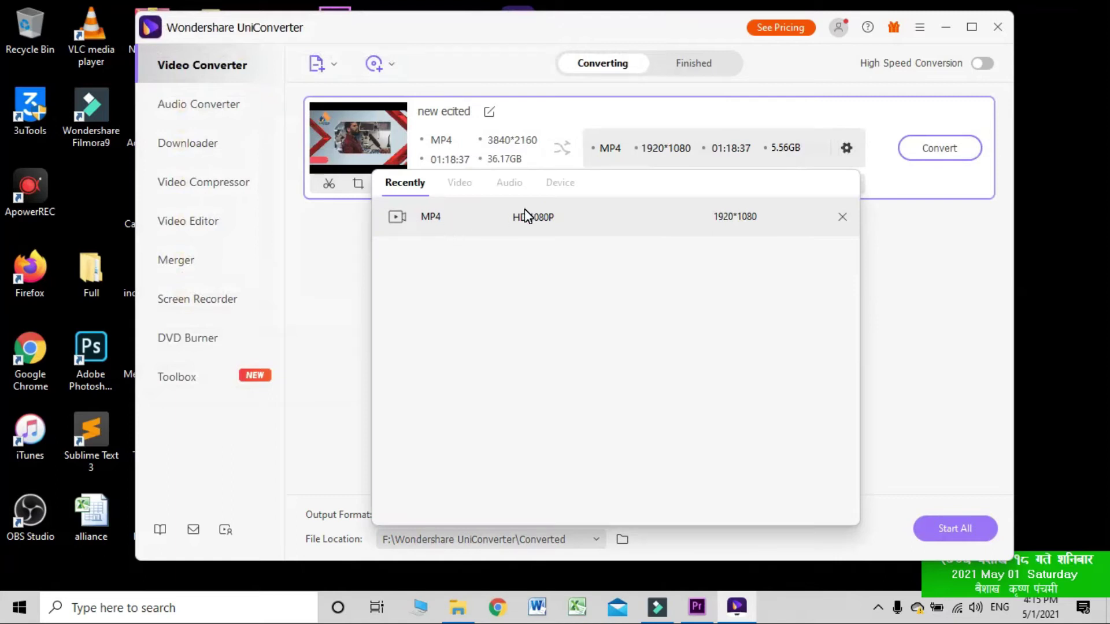
{"action": "left_click", "coordinate": [457, 183]}
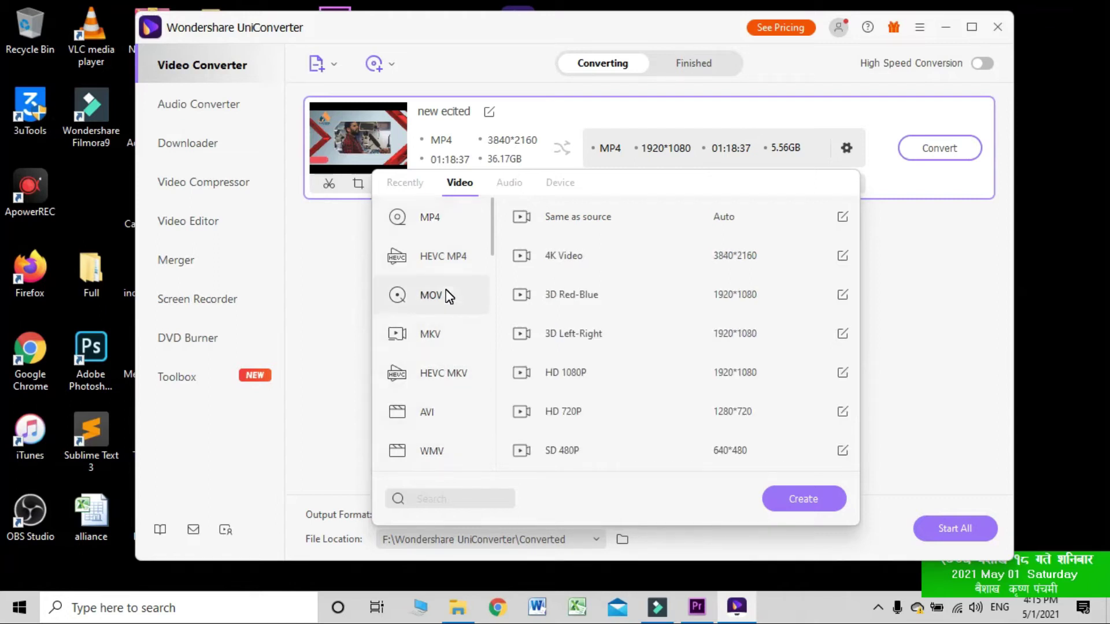
{"action": "left_click", "coordinate": [431, 334]}
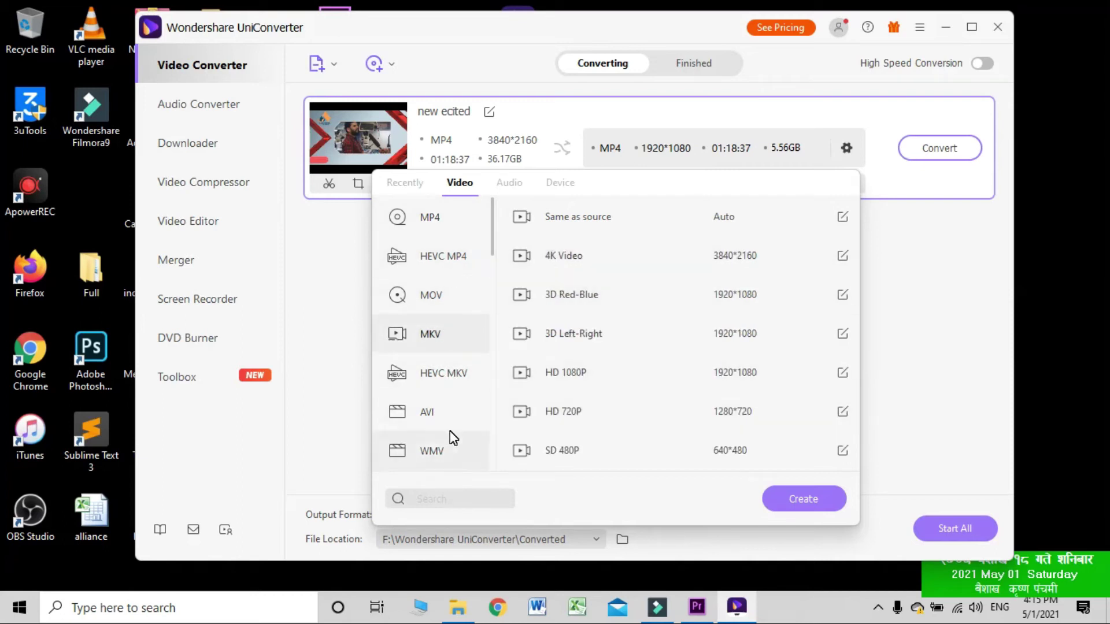
{"action": "scroll", "coordinate": [449, 400], "scroll_direction": "down", "scroll_amount": 2}
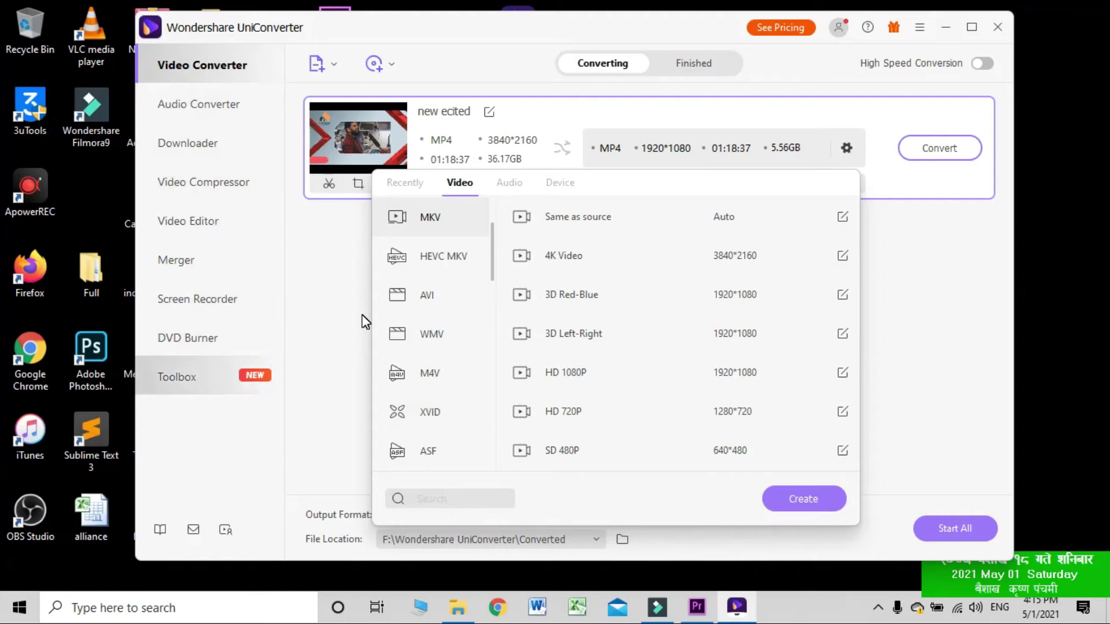
{"action": "left_click", "coordinate": [943, 266]}
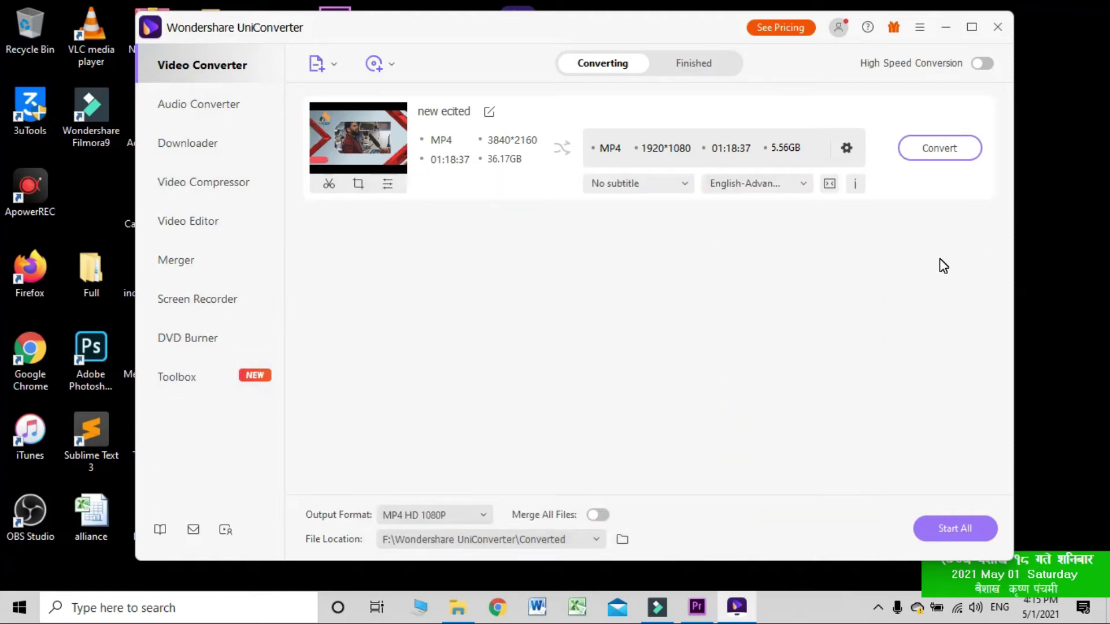
{"action": "left_click", "coordinate": [997, 27]}
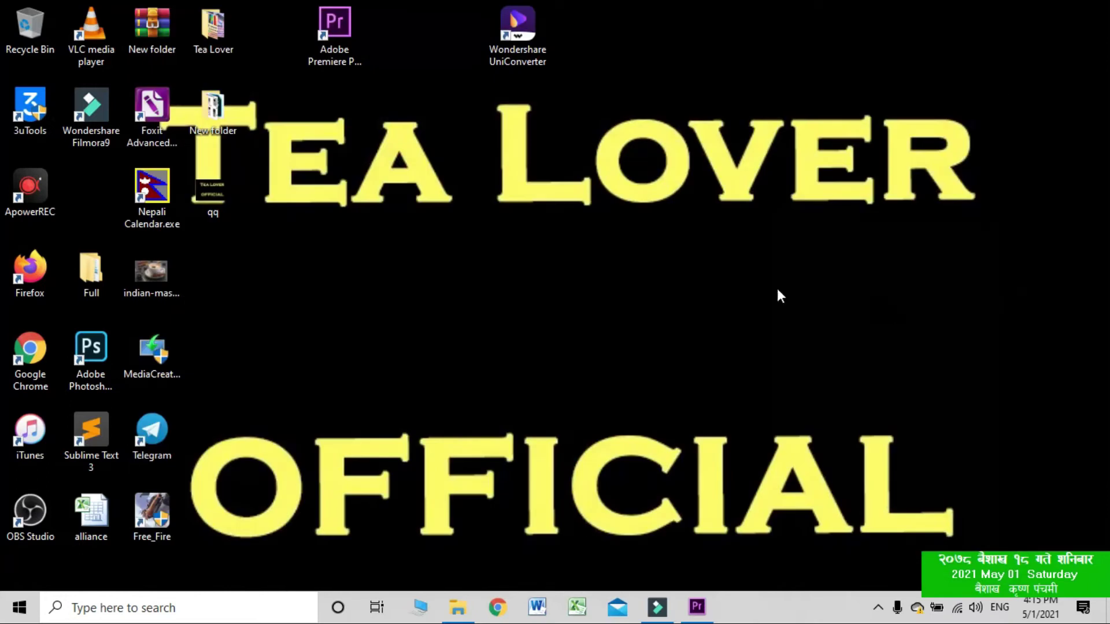
Switch to File Explorer, open Documents > Adobe > Adobe Media Encoder > 12.0, and select the Presets folder
{"action": "left_click", "coordinate": [459, 612]}
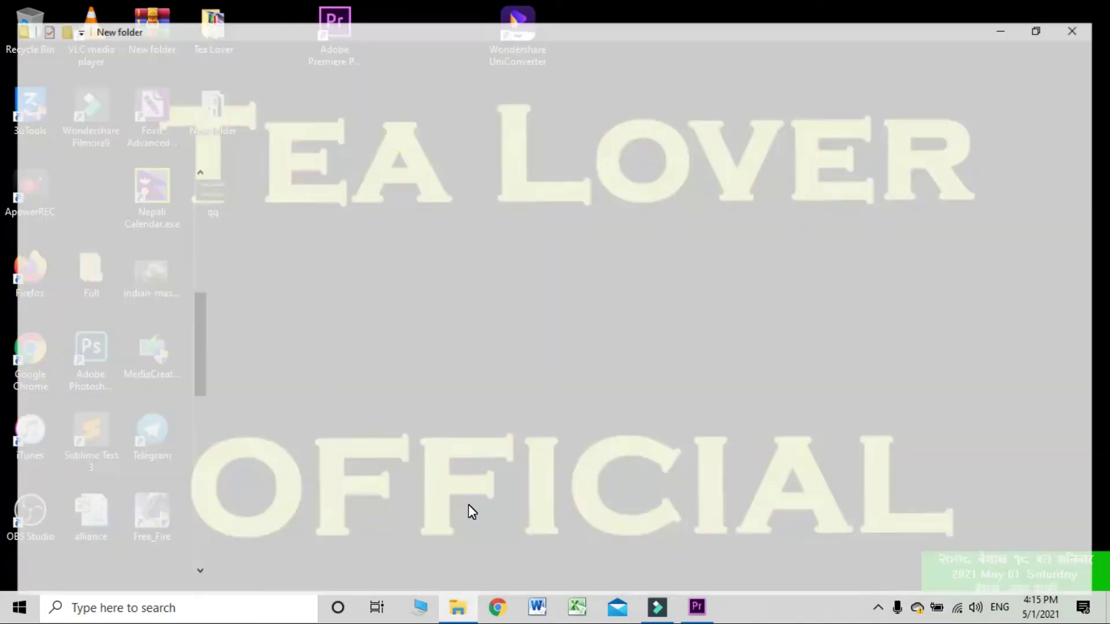
{"action": "scroll", "coordinate": [56, 265], "scroll_direction": "up", "scroll_amount": 6}
{"action": "scroll", "coordinate": [56, 267], "scroll_direction": "up", "scroll_amount": 1}
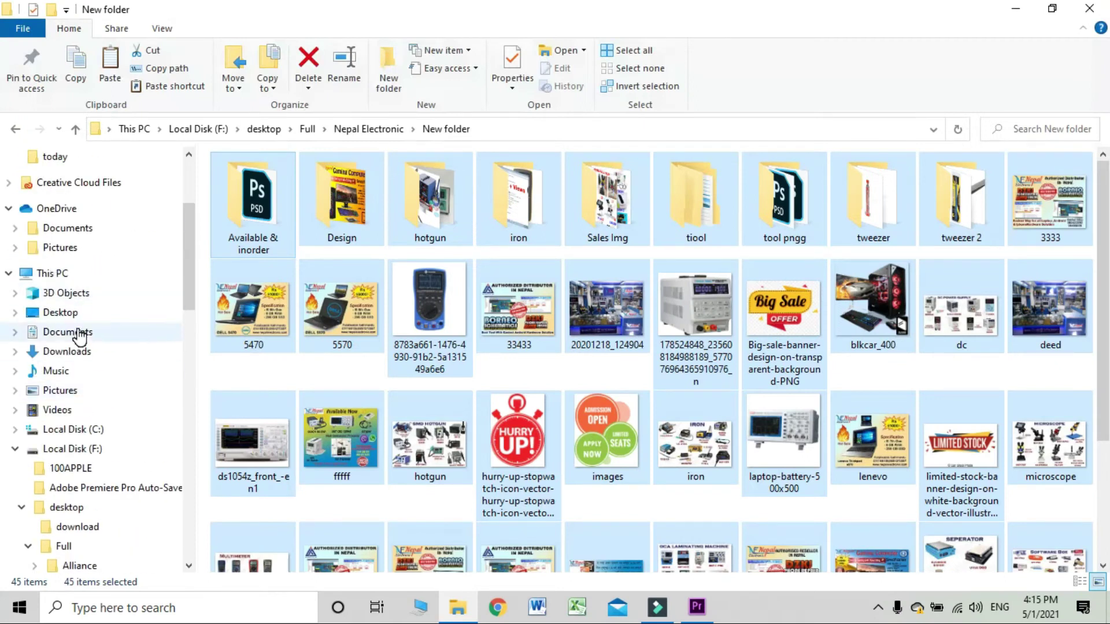
{"action": "left_click", "coordinate": [81, 337]}
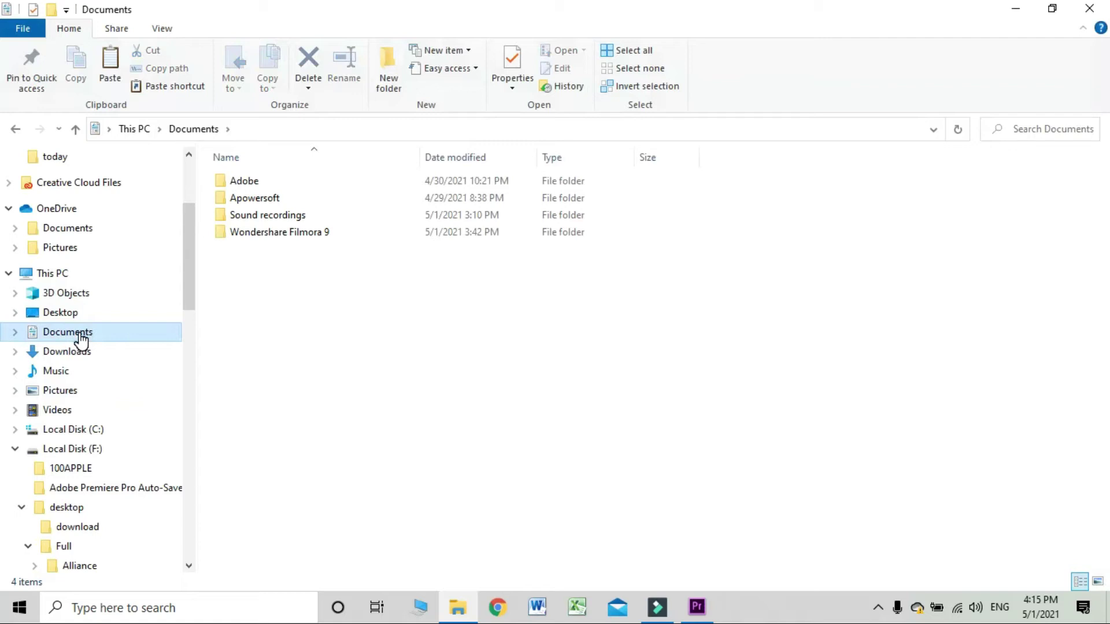
{"action": "double_click", "coordinate": [267, 183]}
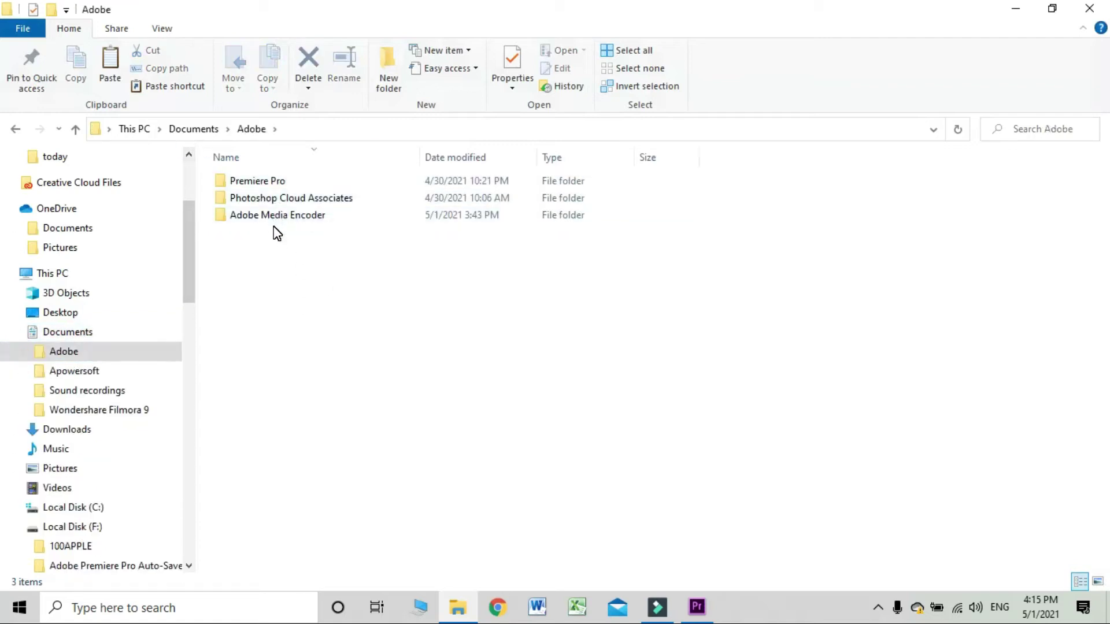
{"action": "double_click", "coordinate": [342, 219]}
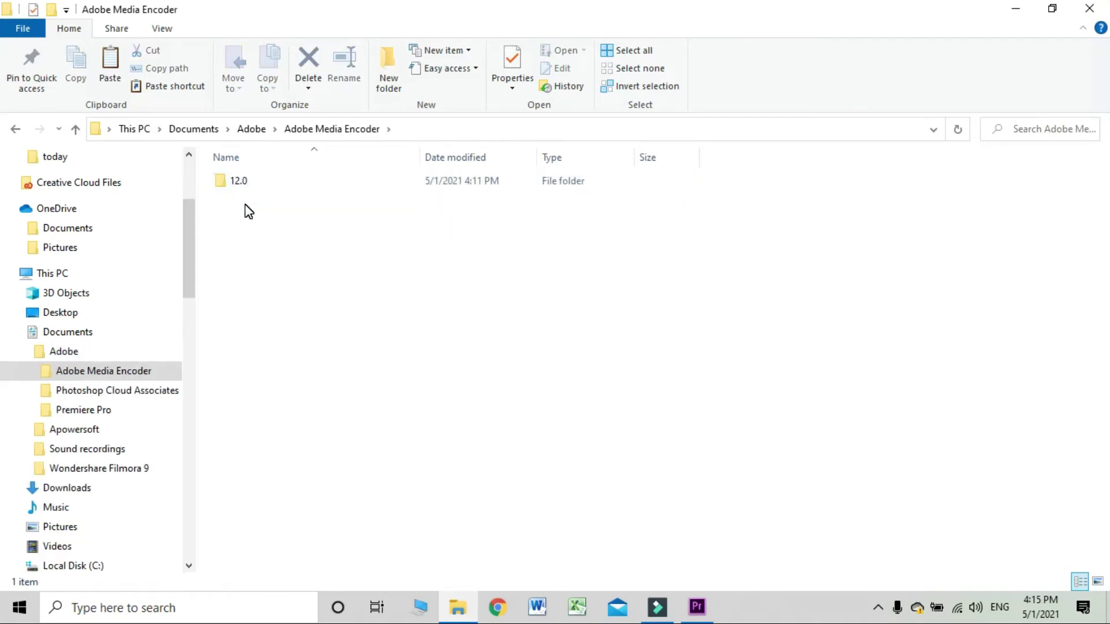
{"action": "double_click", "coordinate": [248, 185]}
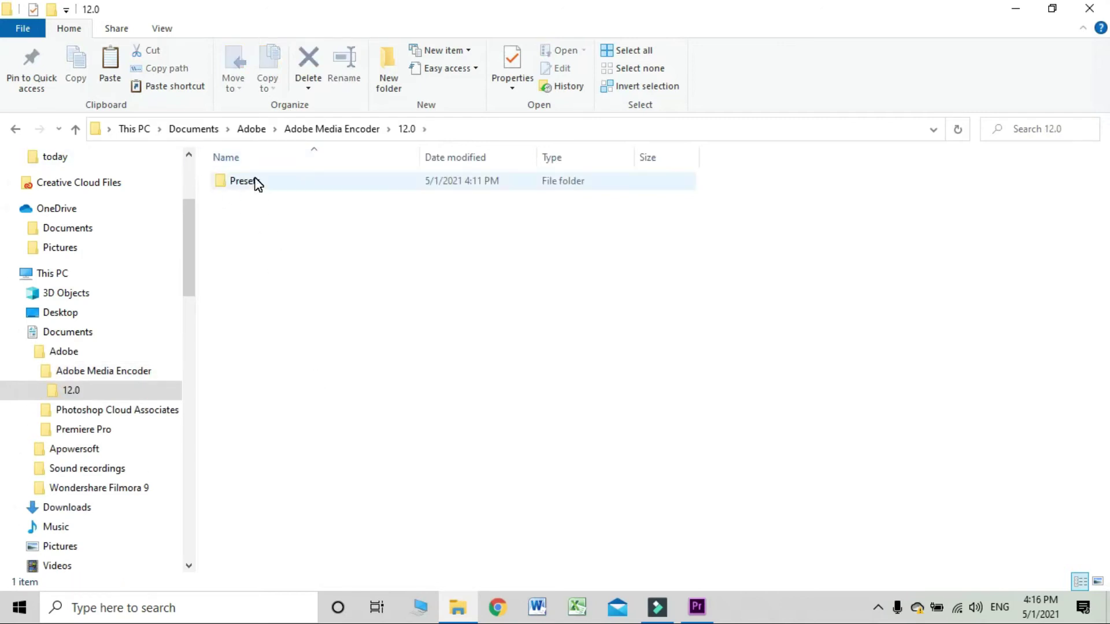
{"action": "right_click", "coordinate": [257, 184]}
{"action": "left_click", "coordinate": [325, 535]}
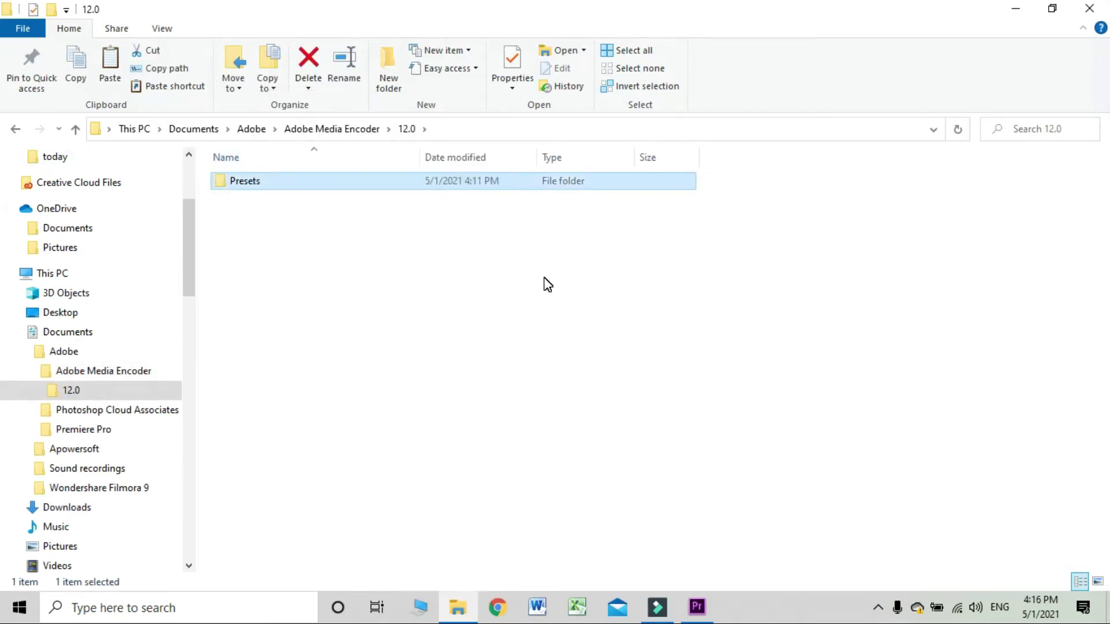
Close File Explorer, switch to Premiere Pro to view the FINAL INTERVIEW sequence, and minimize it to show the desktop
{"action": "left_click", "coordinate": [1089, 8]}
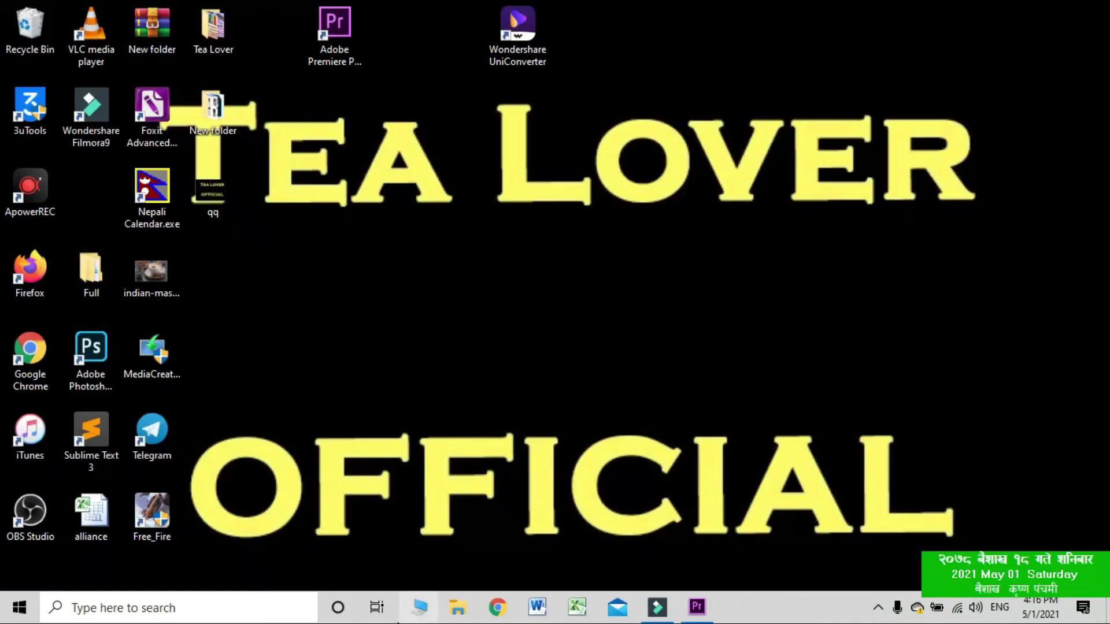
{"action": "mouse_move", "coordinate": [307, 2]}
{"action": "left_mouse_down"}
{"action": "mouse_move", "coordinate": [360, 95]}
{"action": "mouse_move", "coordinate": [263, 113]}
{"action": "mouse_move", "coordinate": [300, 18]}
{"action": "left_mouse_up"}
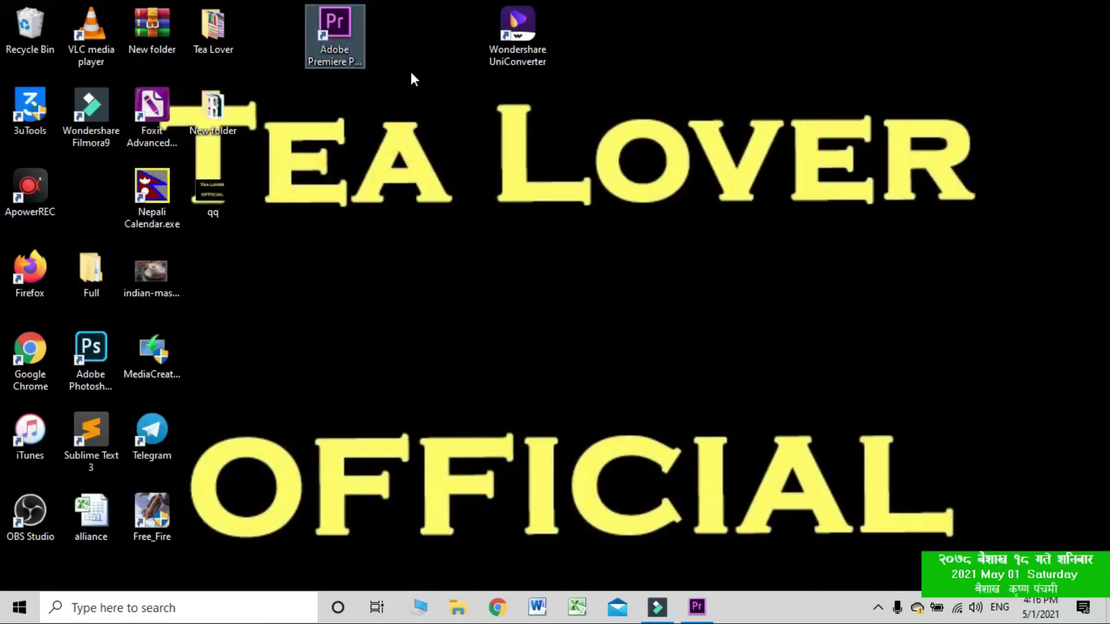
{"action": "left_click", "coordinate": [696, 607]}
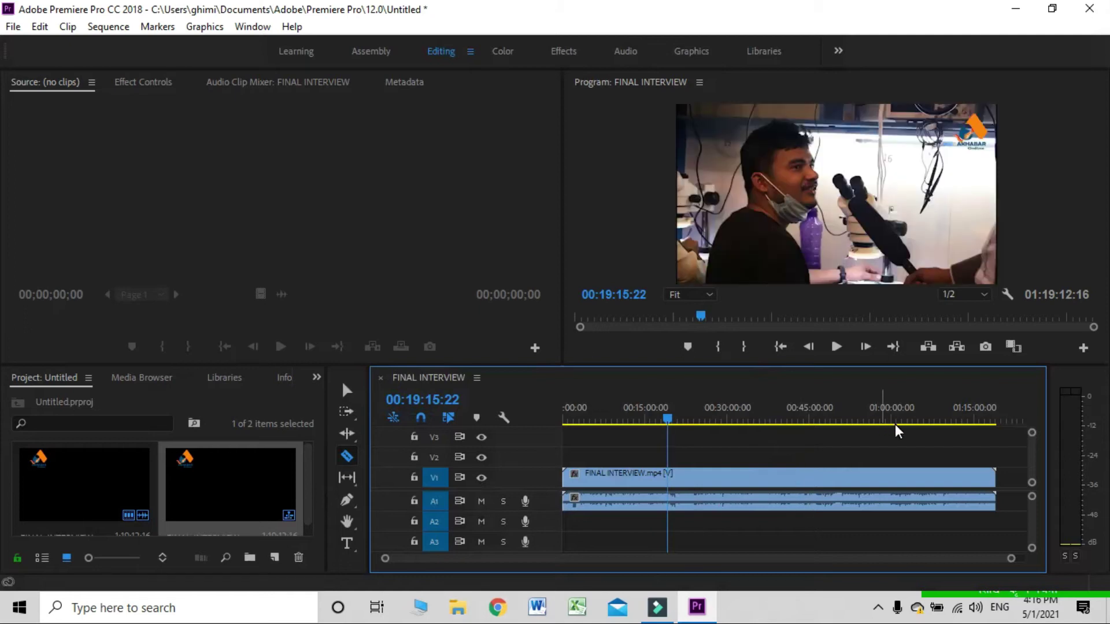
{"action": "left_click", "coordinate": [1017, 13]}
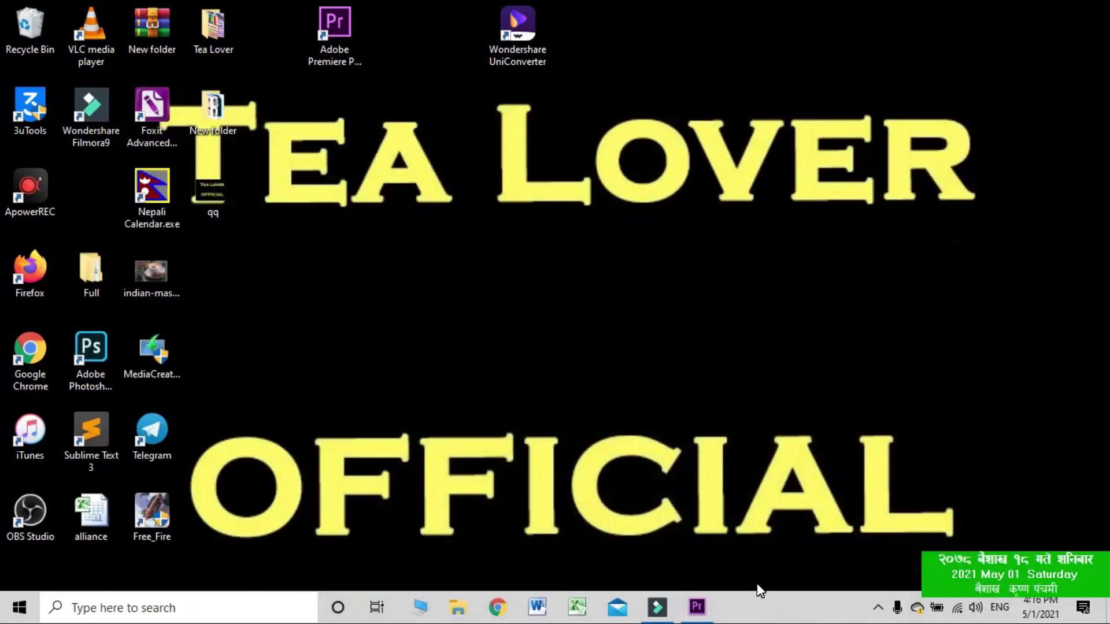
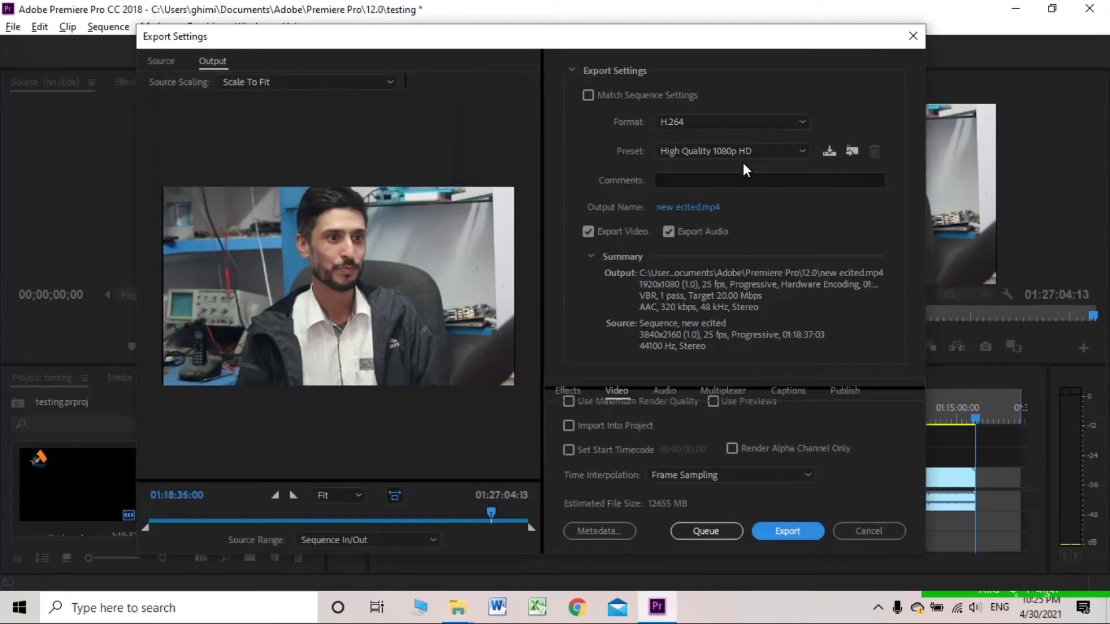
Review the H.264 presets and change the export format to QuickTime with the GoPro CineForm YUV 10-bit preset
{"action": "left_click", "coordinate": [786, 149]}
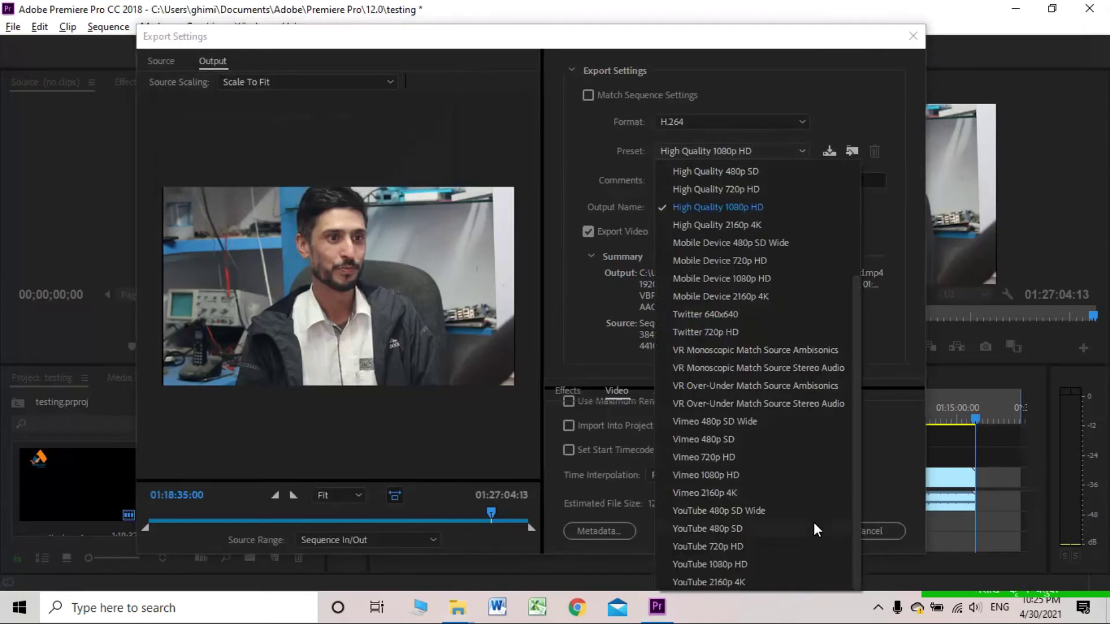
{"action": "left_click", "coordinate": [899, 385]}
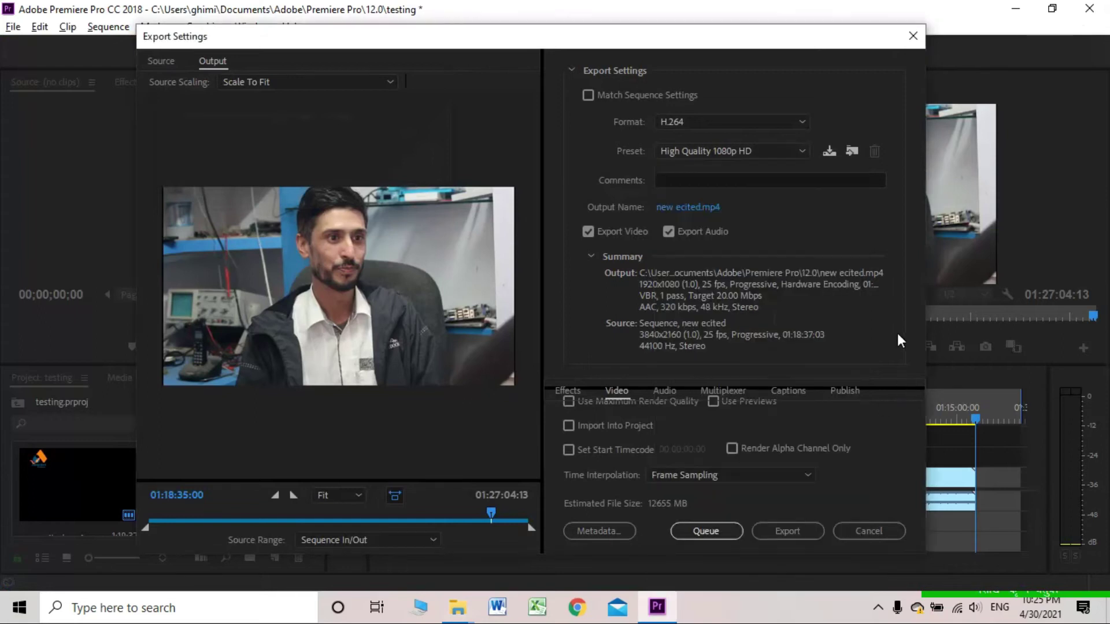
{"action": "left_click", "coordinate": [723, 120]}
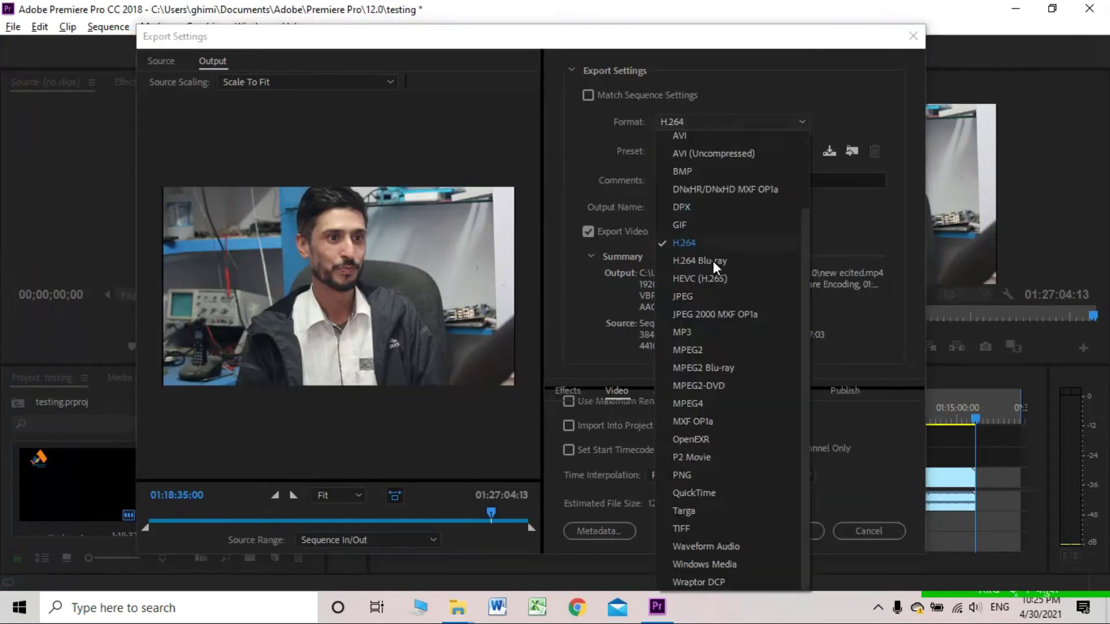
{"action": "left_click", "coordinate": [719, 495]}
{"action": "left_click", "coordinate": [713, 148]}
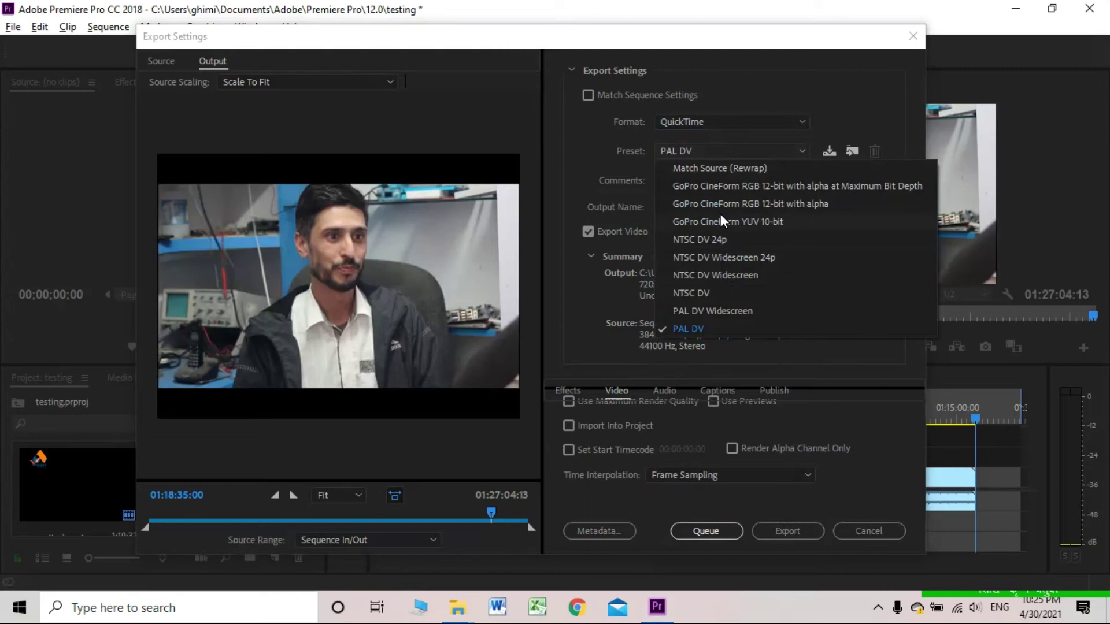
{"action": "left_click", "coordinate": [744, 220]}
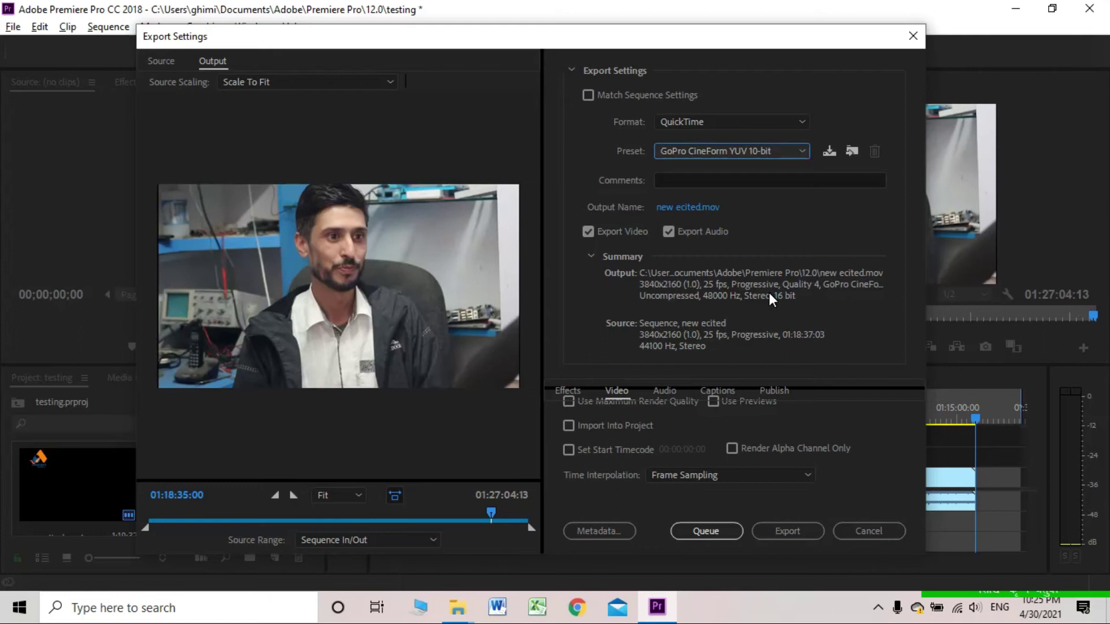
Set the export format to TIFF and start exporting the new ecited sequence
{"action": "left_click", "coordinate": [731, 124]}
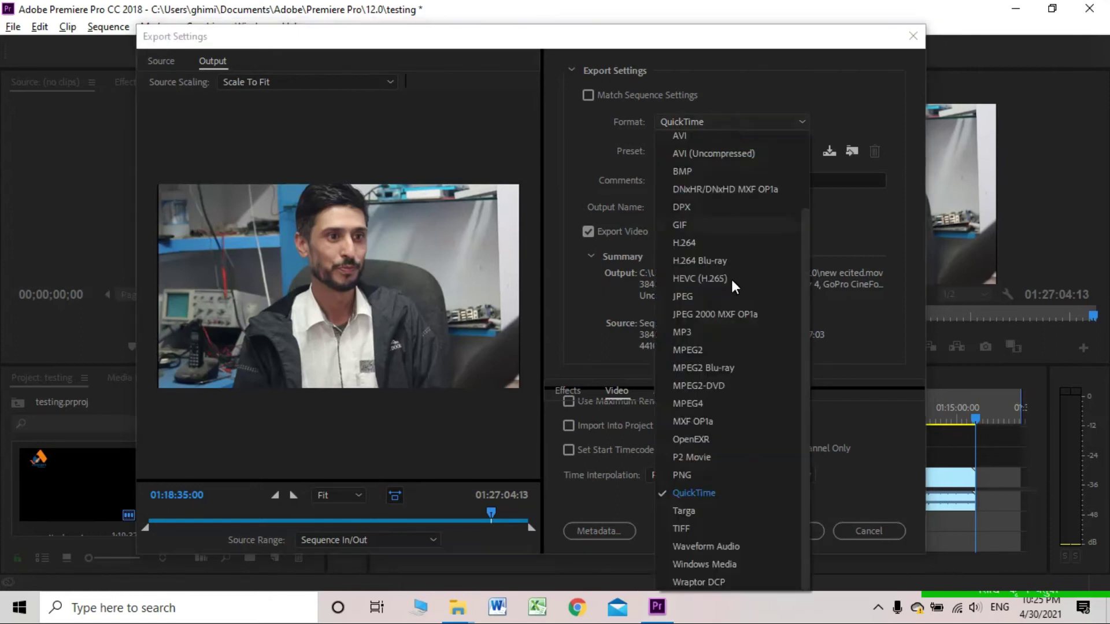
{"action": "left_click", "coordinate": [684, 527]}
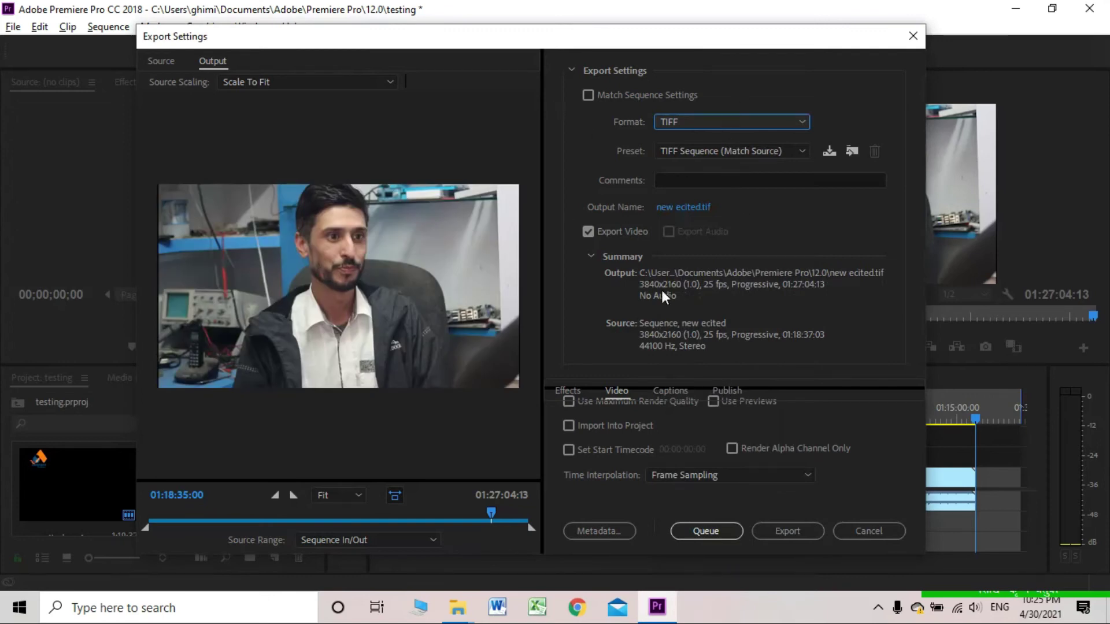
{"action": "left_click", "coordinate": [780, 531]}
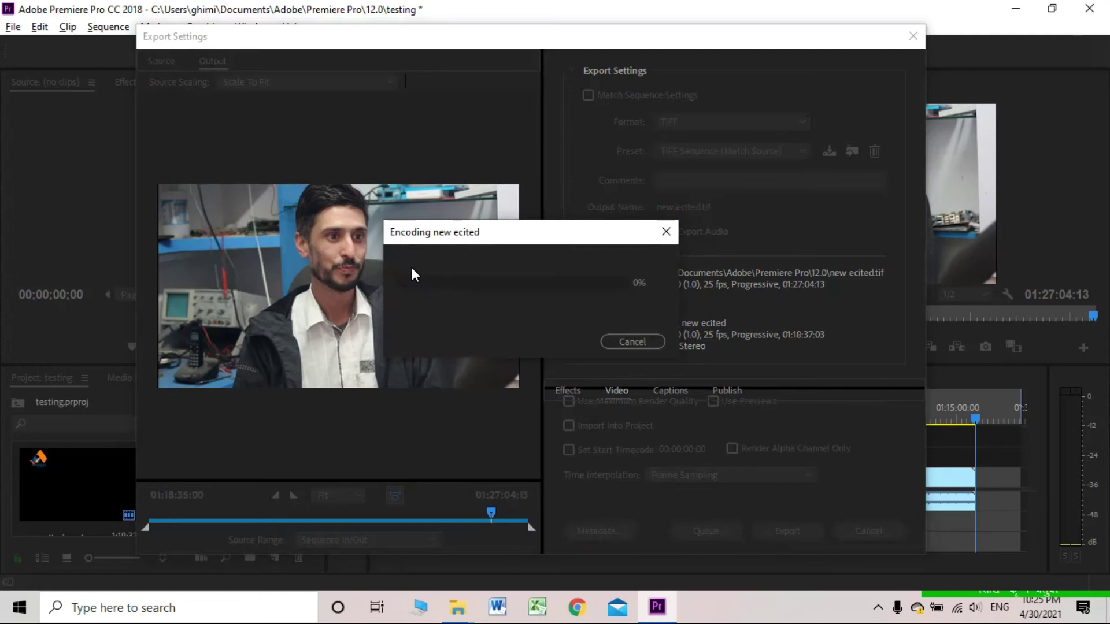
Switch to File Explorer and look for the exported TIFF frames in Documents > Adobe > Premiere Pro > 12.0
{"action": "left_click", "coordinate": [456, 607]}
{"action": "left_click", "coordinate": [506, 550]}
{"action": "left_click", "coordinate": [584, 367]}
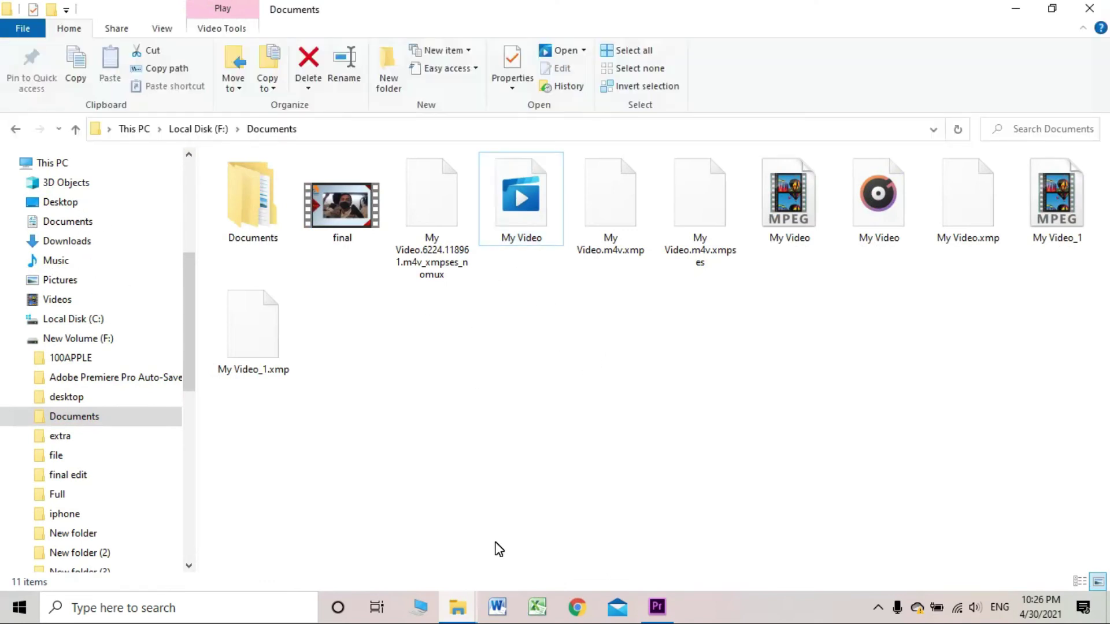
{"action": "key", "text": "alt+Tab"}
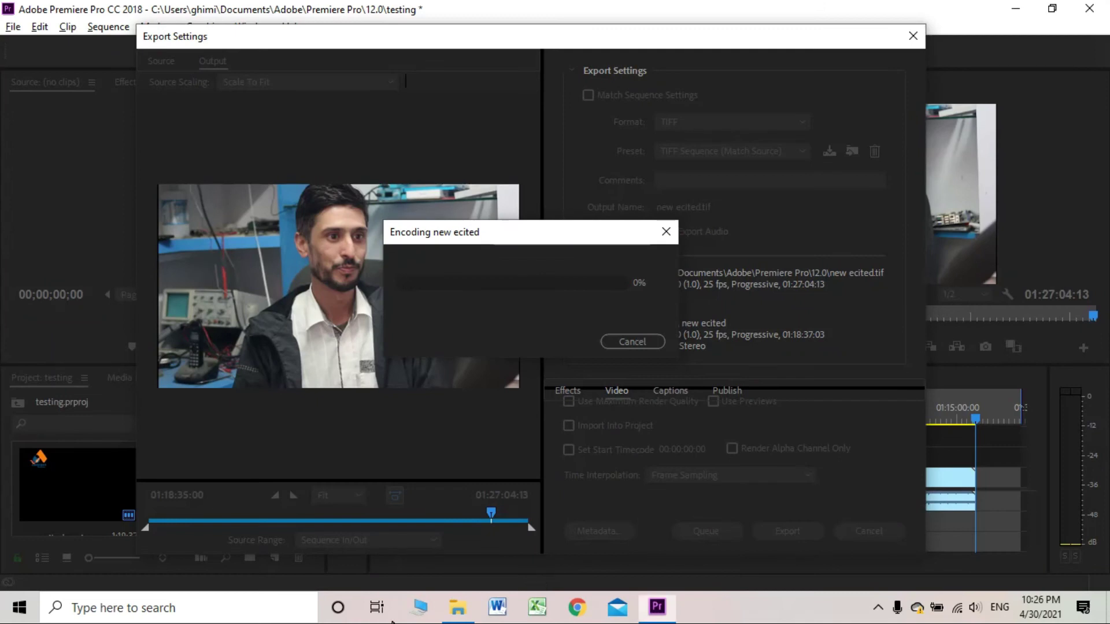
{"action": "left_click", "coordinate": [456, 606]}
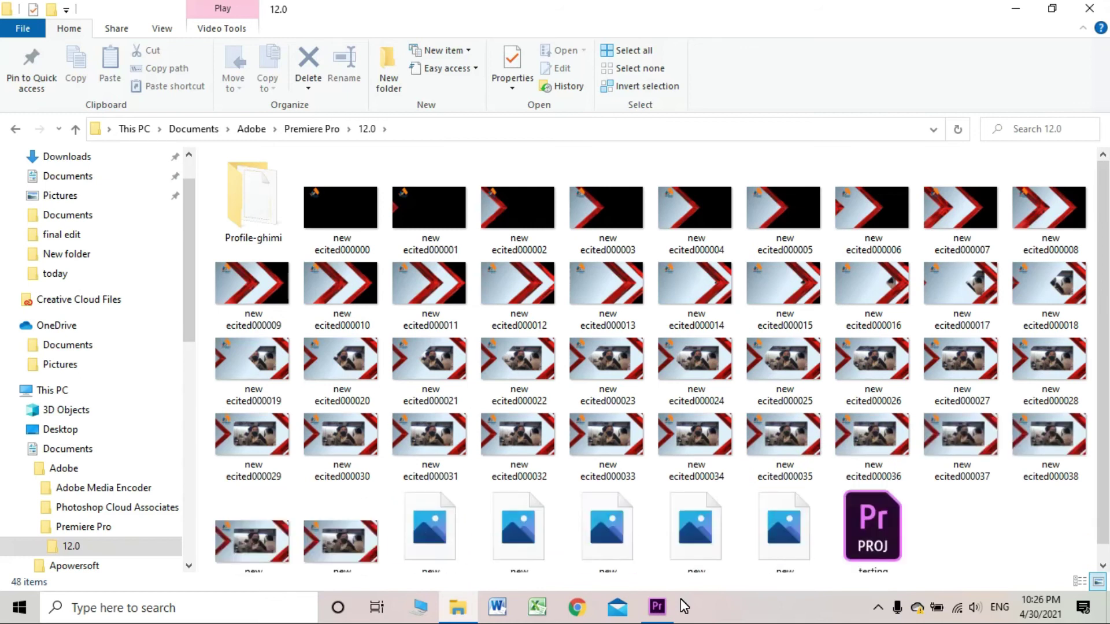
Return to Premiere Pro, cancel the TIFF encoding, and close the export settings
{"action": "left_click", "coordinate": [655, 606]}
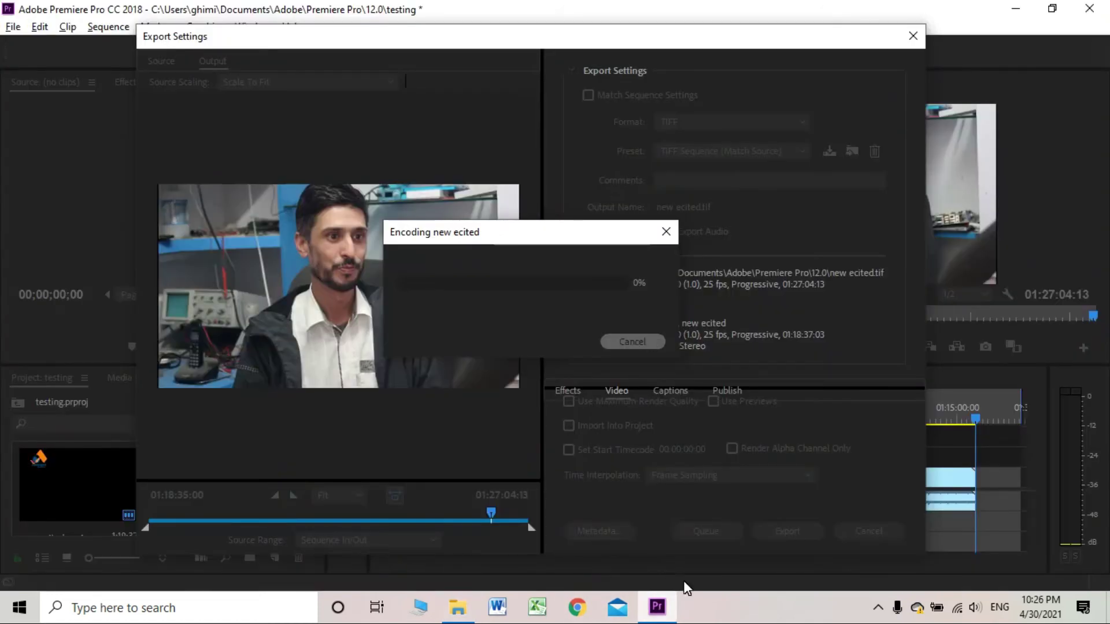
{"action": "left_click", "coordinate": [666, 232]}
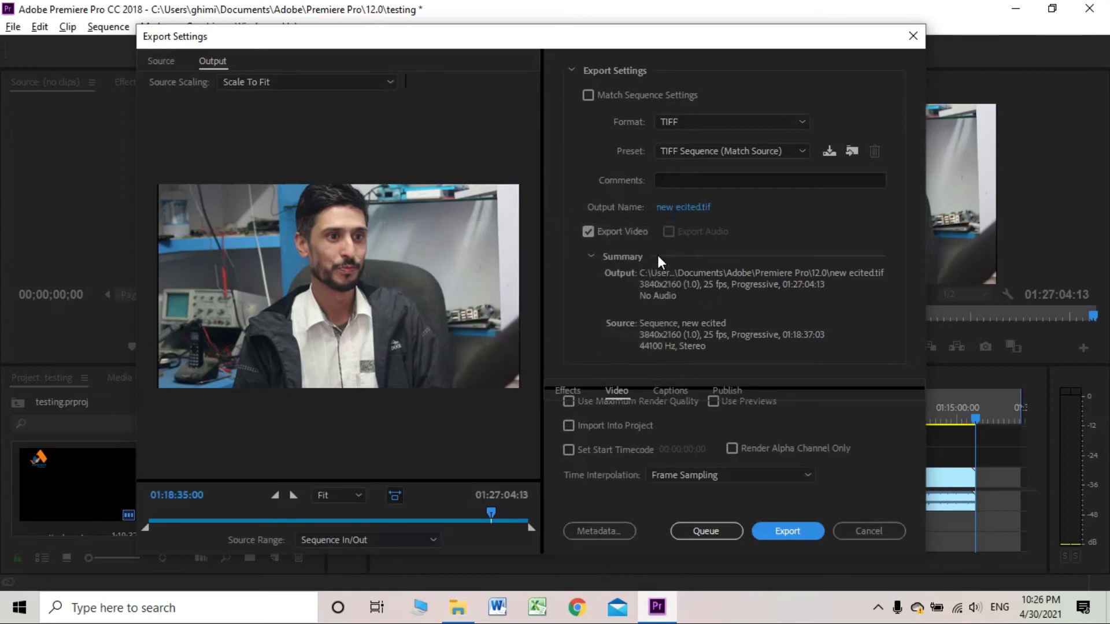
{"action": "left_click", "coordinate": [913, 36]}
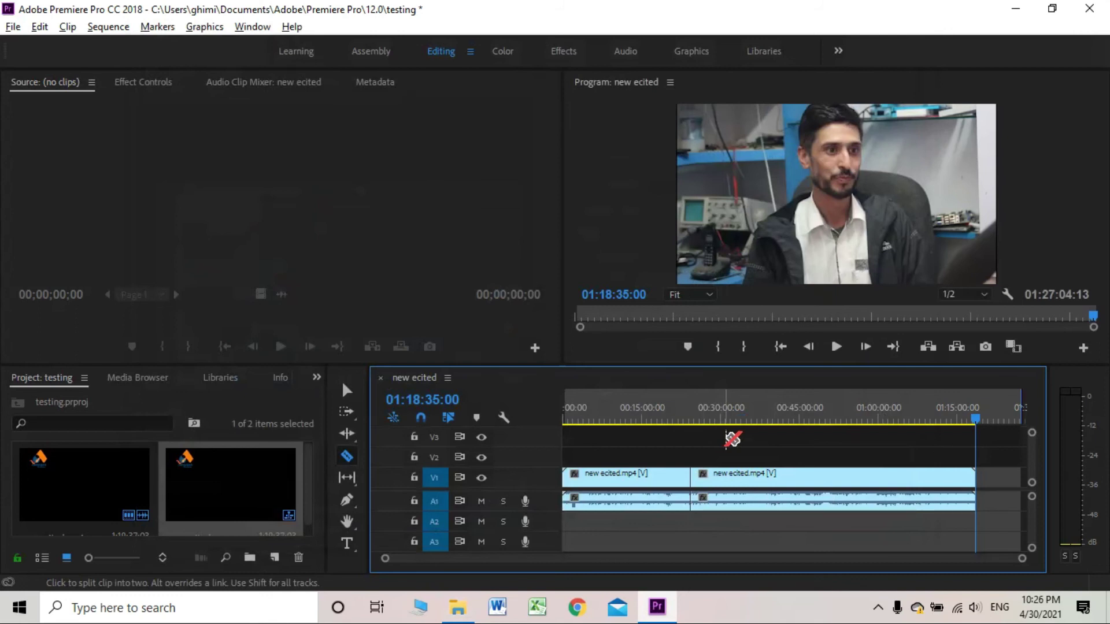
Delete the second new ecited.mp4 clip from the timeline and place the playhead at 00:06:56:21 in the remaining clip
{"action": "left_click", "coordinate": [742, 404]}
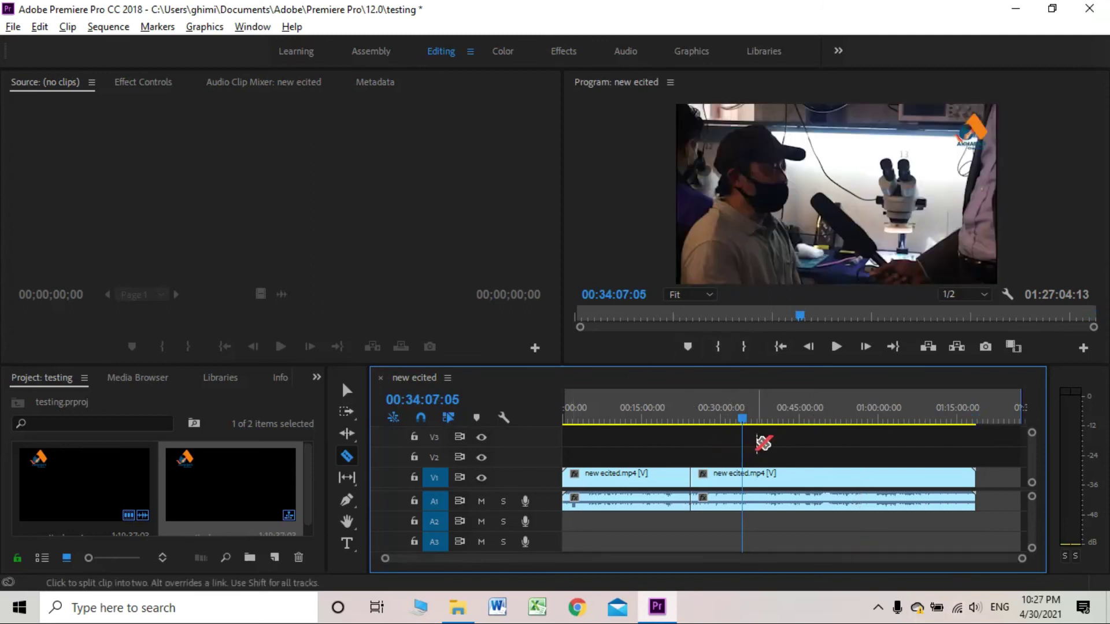
{"action": "left_click", "coordinate": [348, 391]}
{"action": "left_click_drag", "start_coordinate": [787, 479], "coordinate": [844, 473]}
{"action": "key", "text": "Delete"}
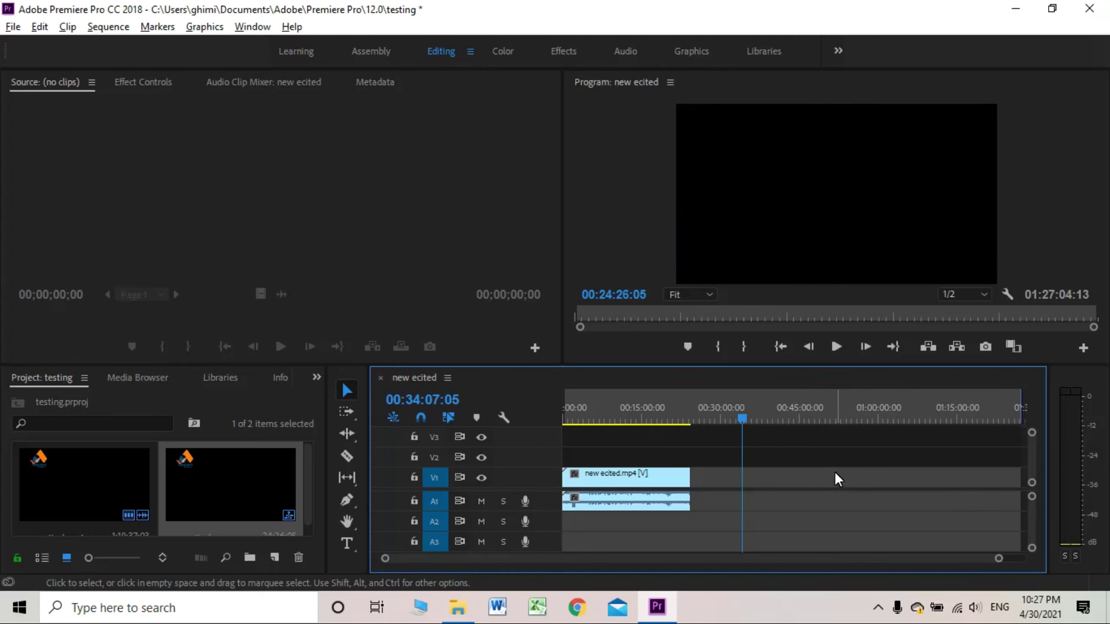
{"action": "left_click", "coordinate": [597, 419]}
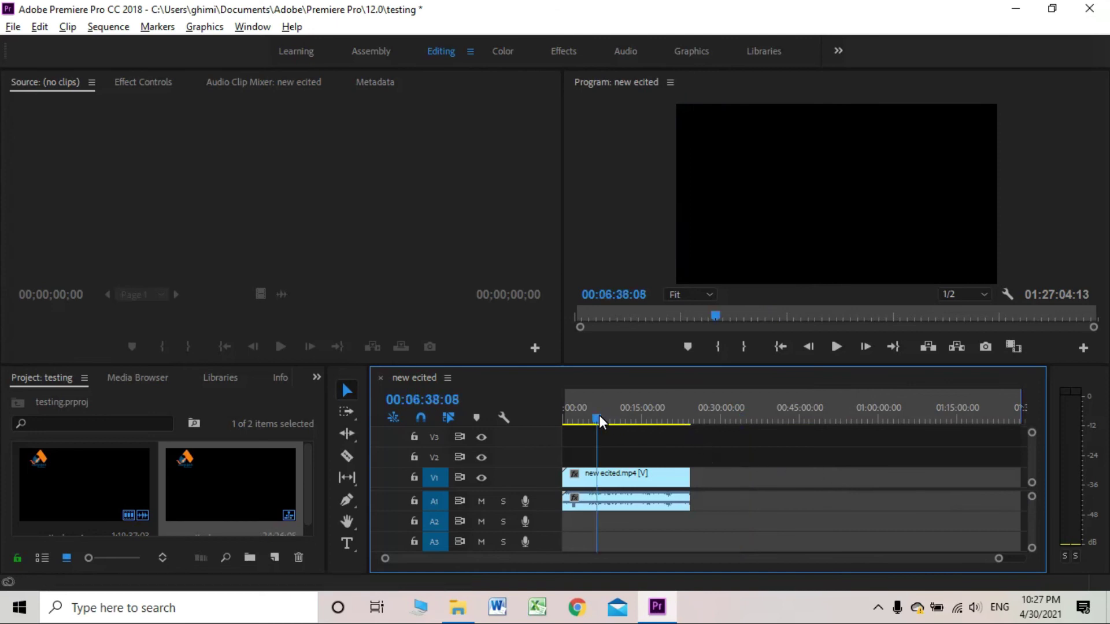
{"action": "left_click", "coordinate": [597, 417]}
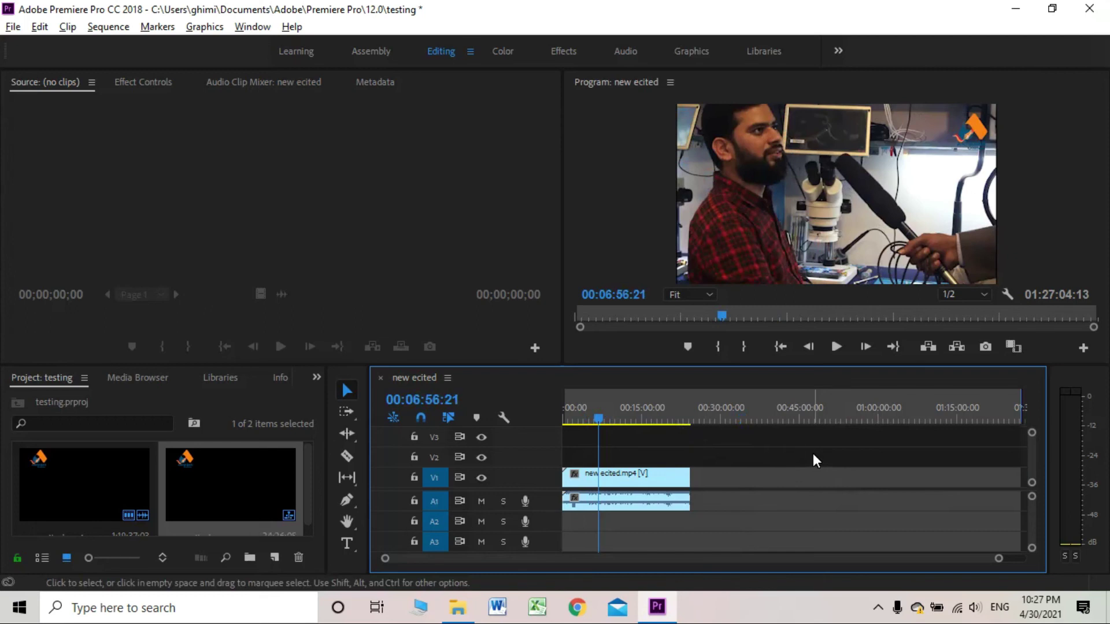
Open the export settings, try H.264 Blu-ray, choose H.264 with the High Quality 1080p HD preset, and cancel without exporting
{"action": "key", "text": "ctrl+m"}
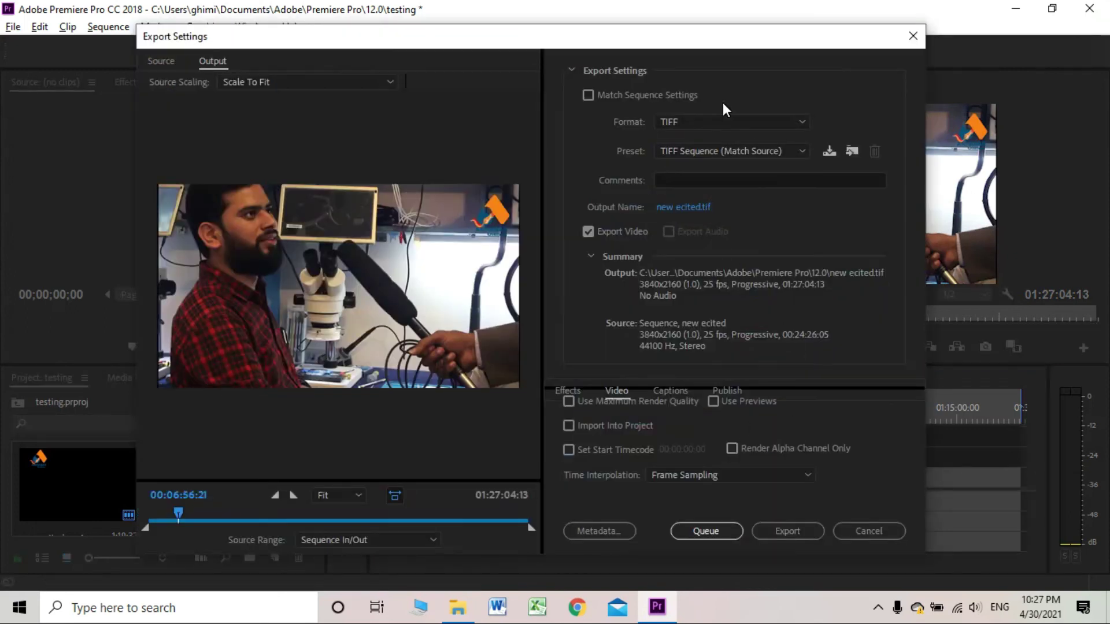
{"action": "left_click", "coordinate": [728, 120]}
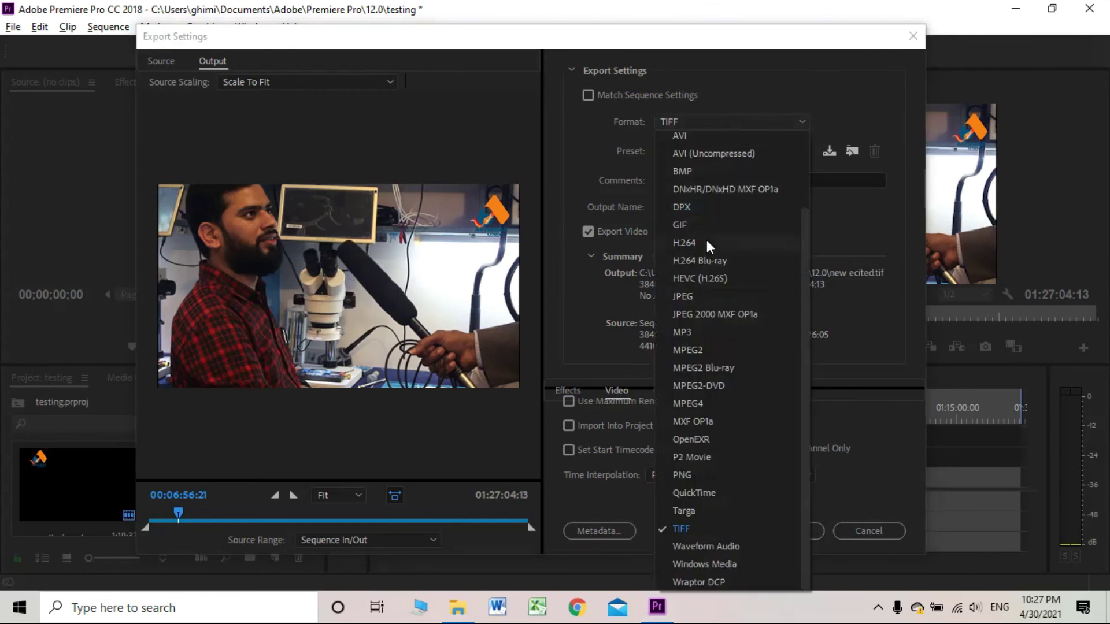
{"action": "left_click", "coordinate": [708, 260]}
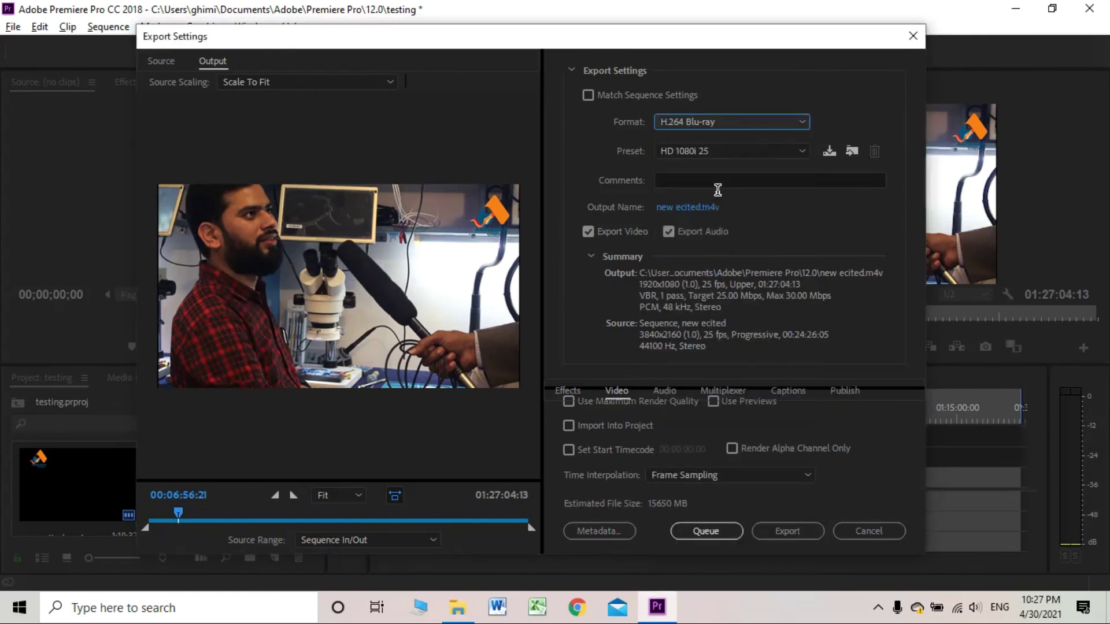
{"action": "left_click", "coordinate": [720, 120]}
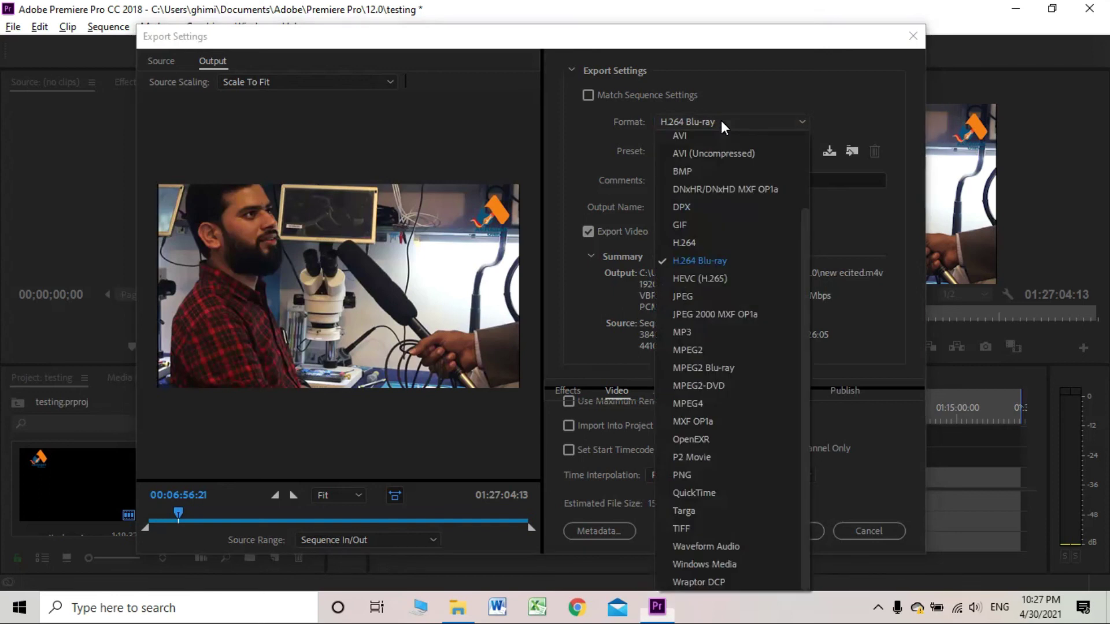
{"action": "left_click", "coordinate": [705, 243]}
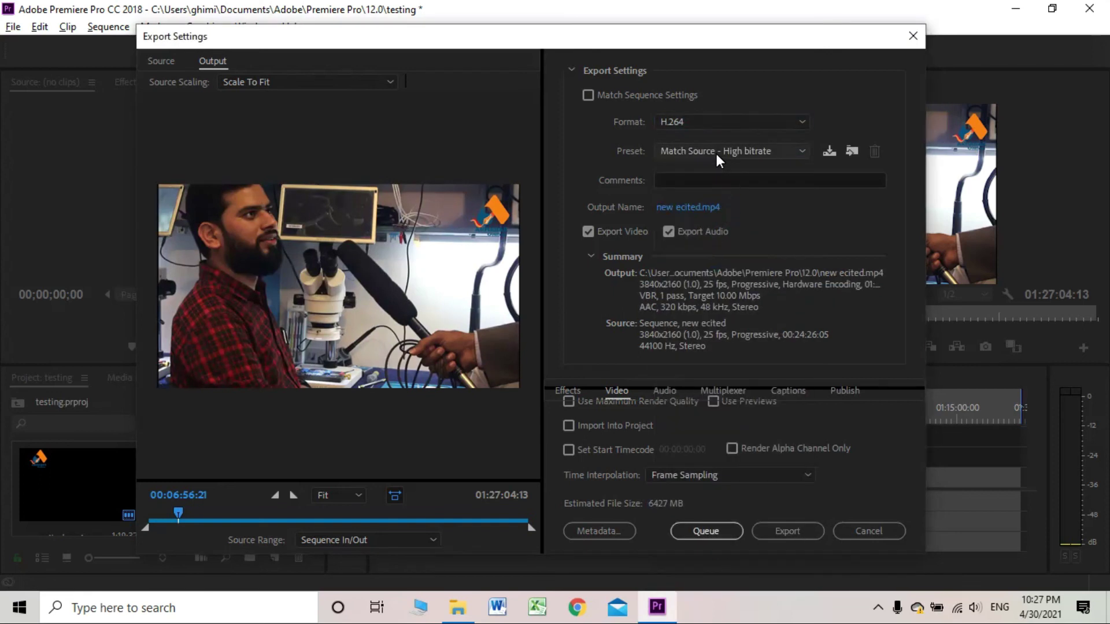
{"action": "left_click", "coordinate": [716, 154]}
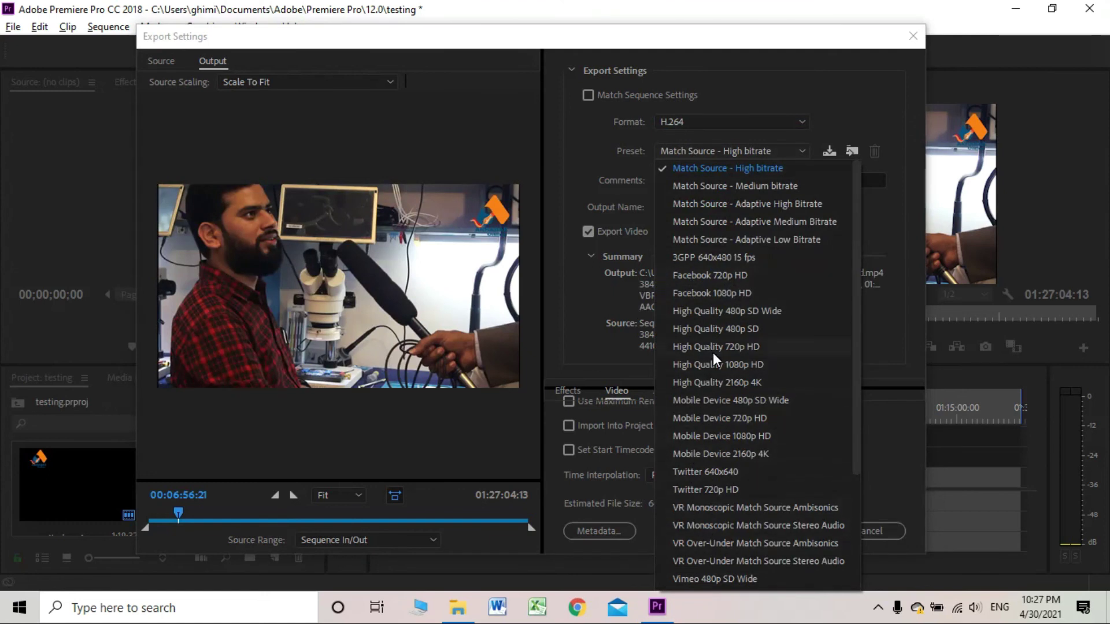
{"action": "left_click", "coordinate": [730, 378]}
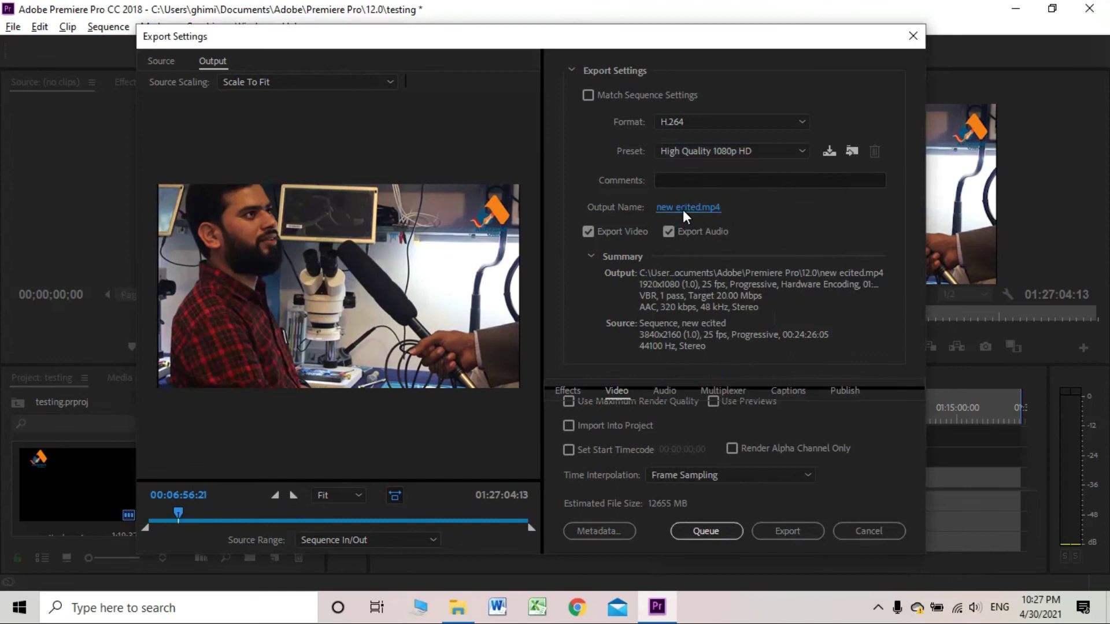
{"action": "left_click", "coordinate": [870, 526]}
Switch to File Explorer, check the Presets folder under Documents > Adobe > Adobe Media Encoder > 12.0, and return to the Adobe Media Encoder folder
{"action": "left_click", "coordinate": [467, 607]}
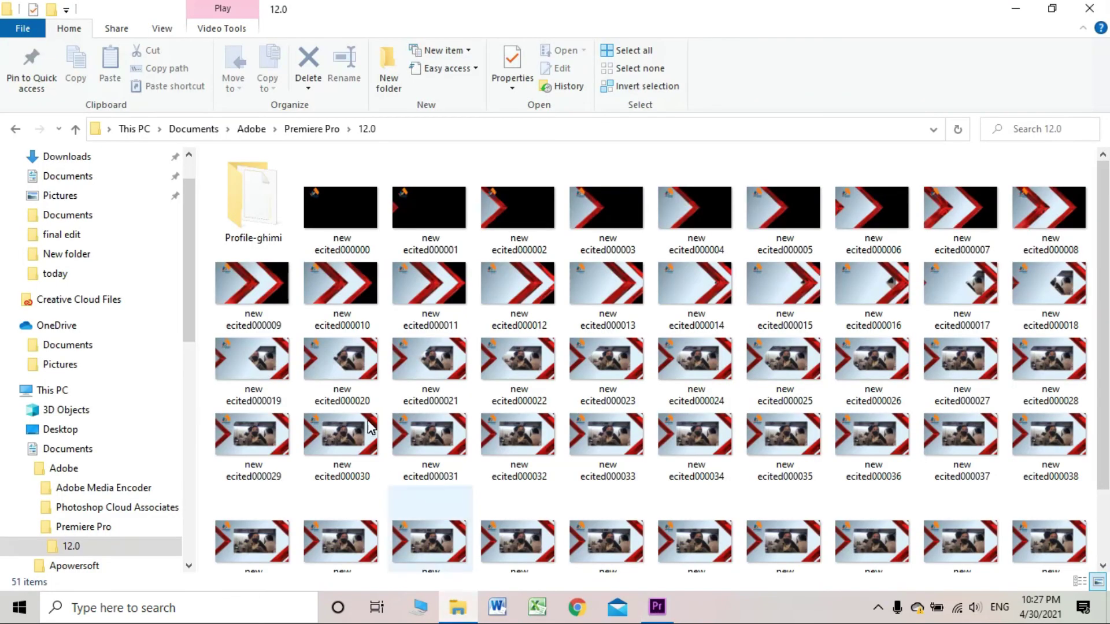
{"action": "left_click", "coordinate": [16, 129]}
{"action": "left_click", "coordinate": [15, 128]}
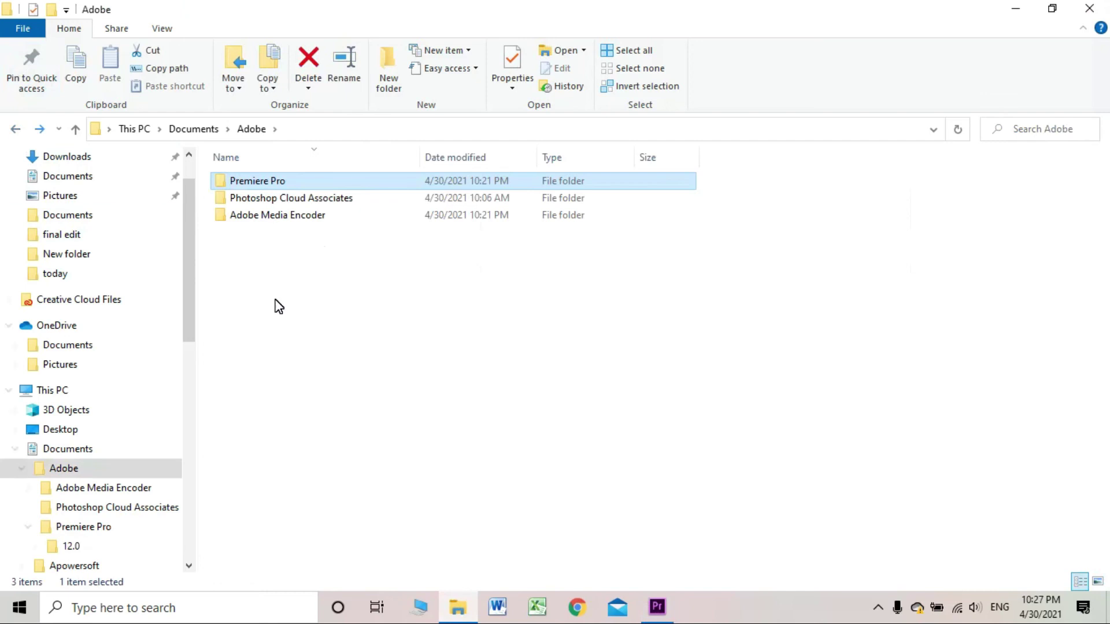
{"action": "double_click", "coordinate": [320, 212]}
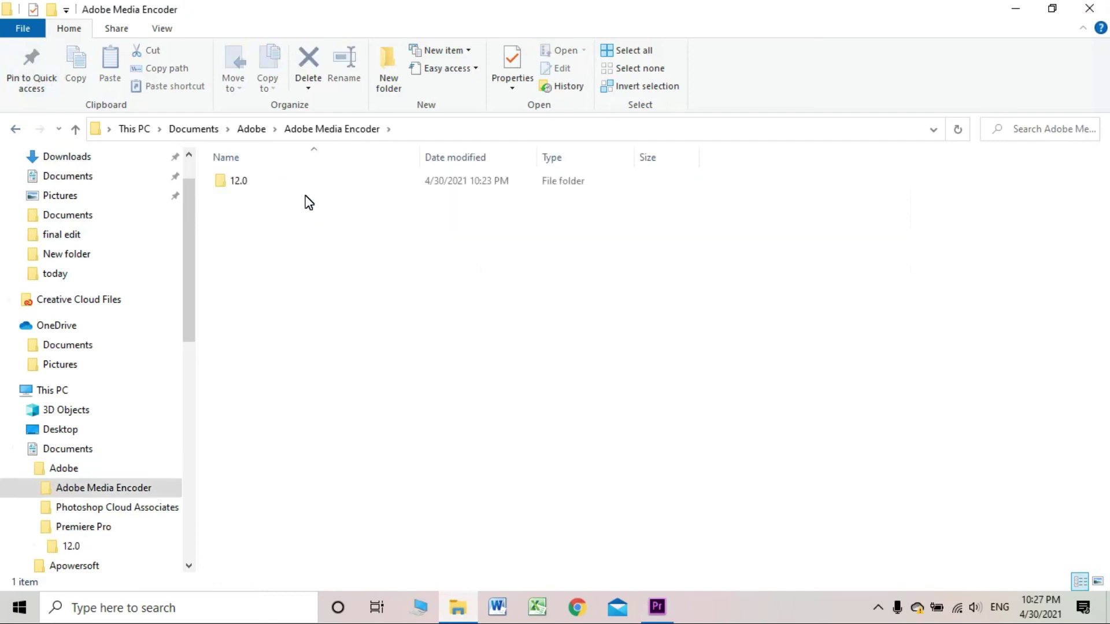
{"action": "double_click", "coordinate": [274, 184]}
{"action": "left_click", "coordinate": [274, 184]}
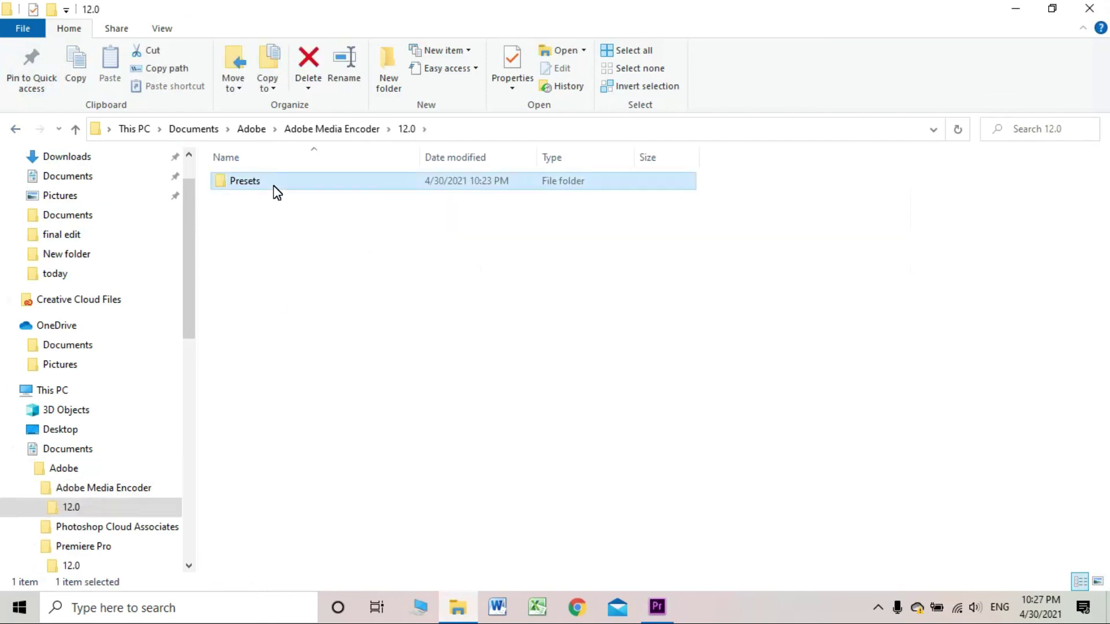
{"action": "key", "text": "alt+Left"}
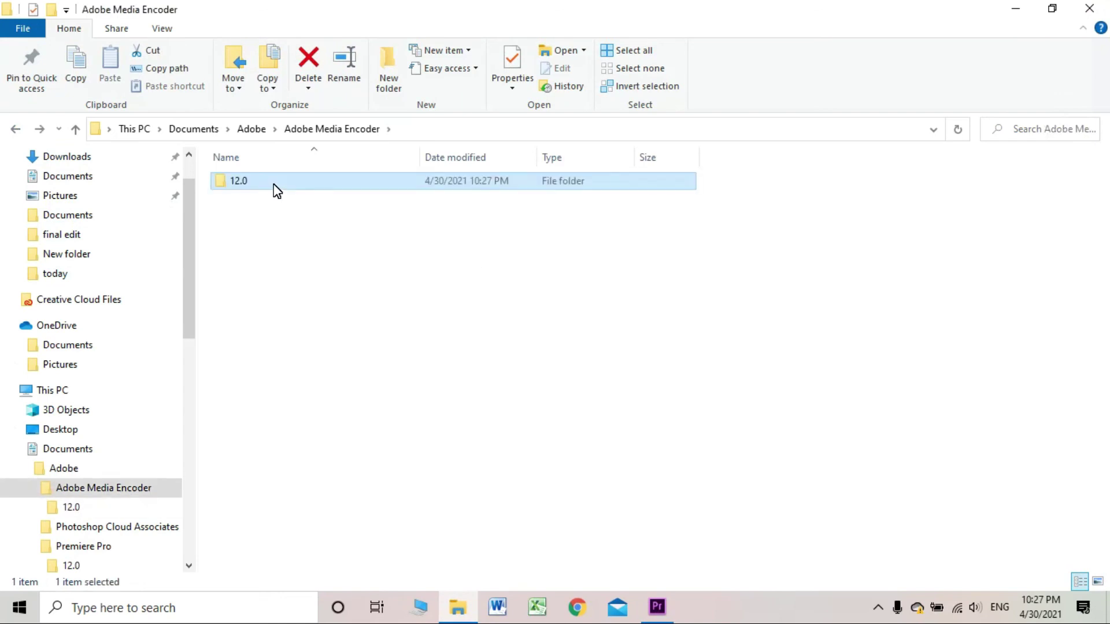
Delete the 12.0 folder inside Adobe Media Encoder, and close Premiere Pro without saving changes to testing.prproj
{"action": "key", "text": "Delete"}
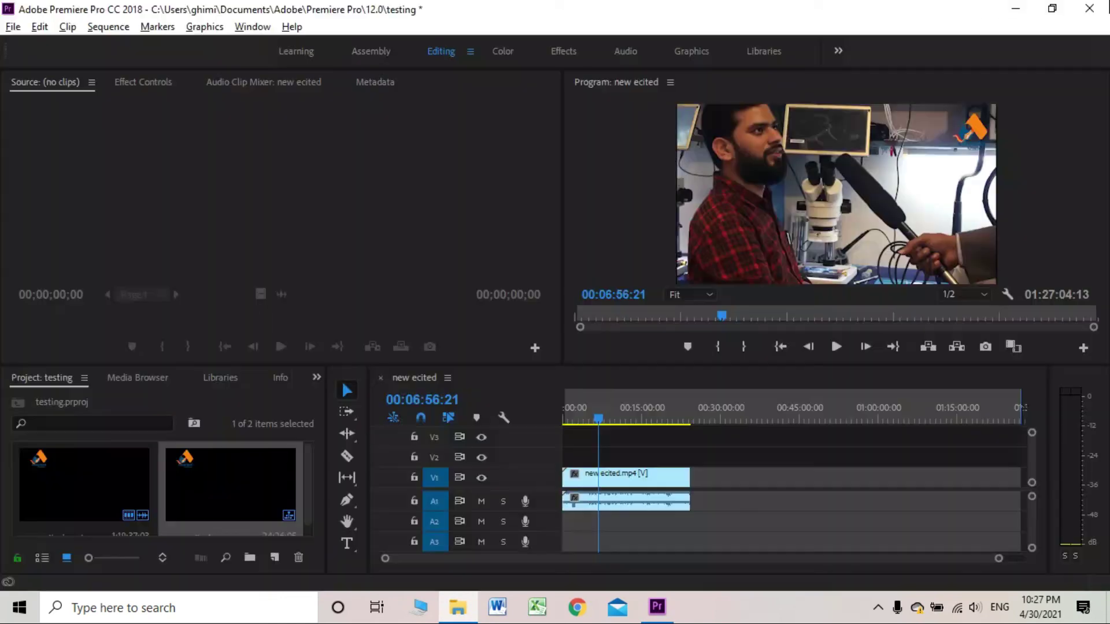
{"action": "left_click", "coordinate": [1073, 7]}
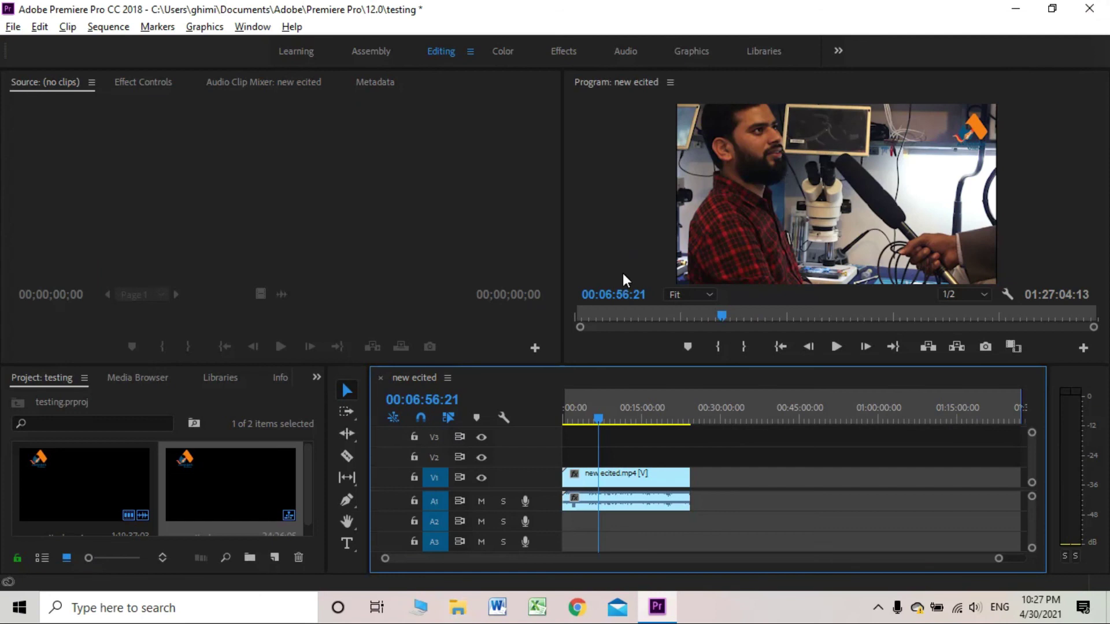
{"action": "left_click", "coordinate": [1089, 8]}
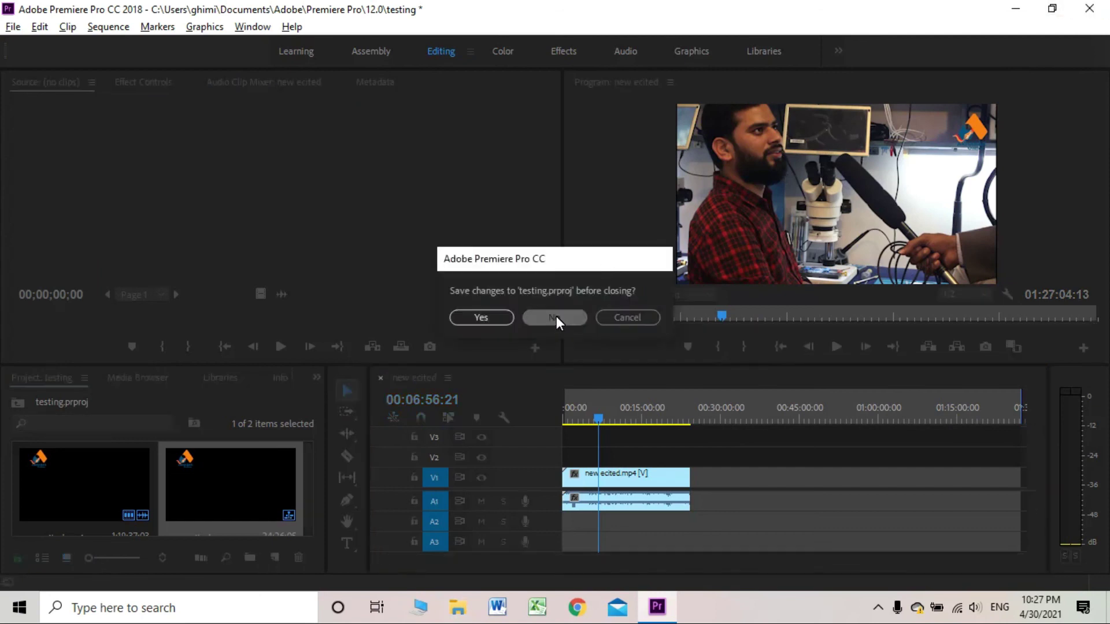
{"action": "left_click", "coordinate": [554, 317]}
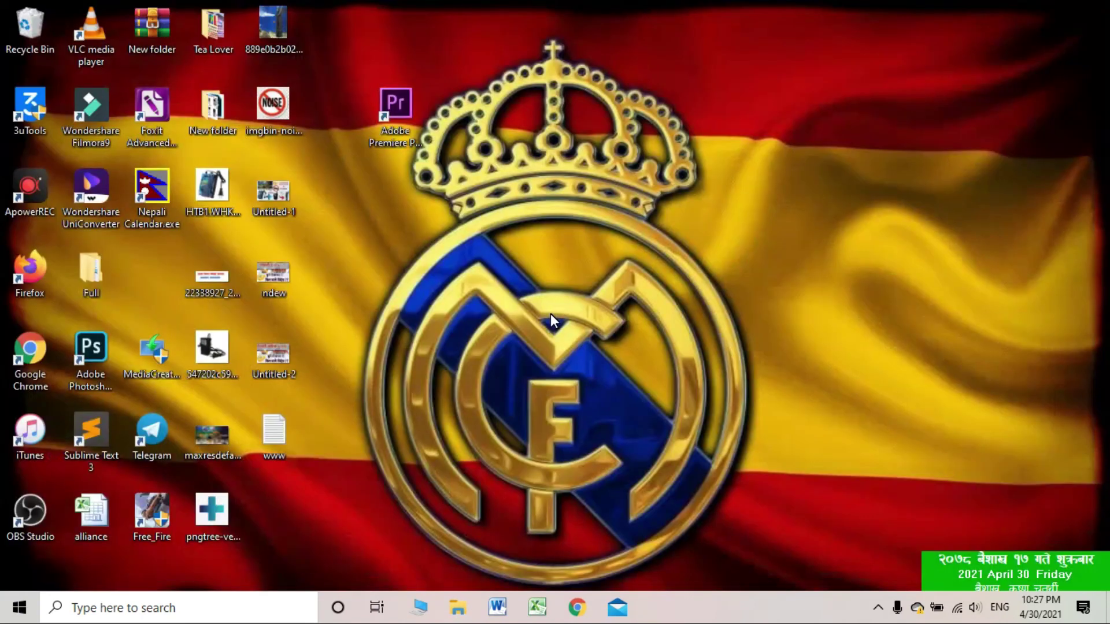
Open the file location of the Adobe Premiere Pro CC 2018 desktop shortcut and look through the files in its installation folder
{"action": "left_click", "coordinate": [391, 128]}
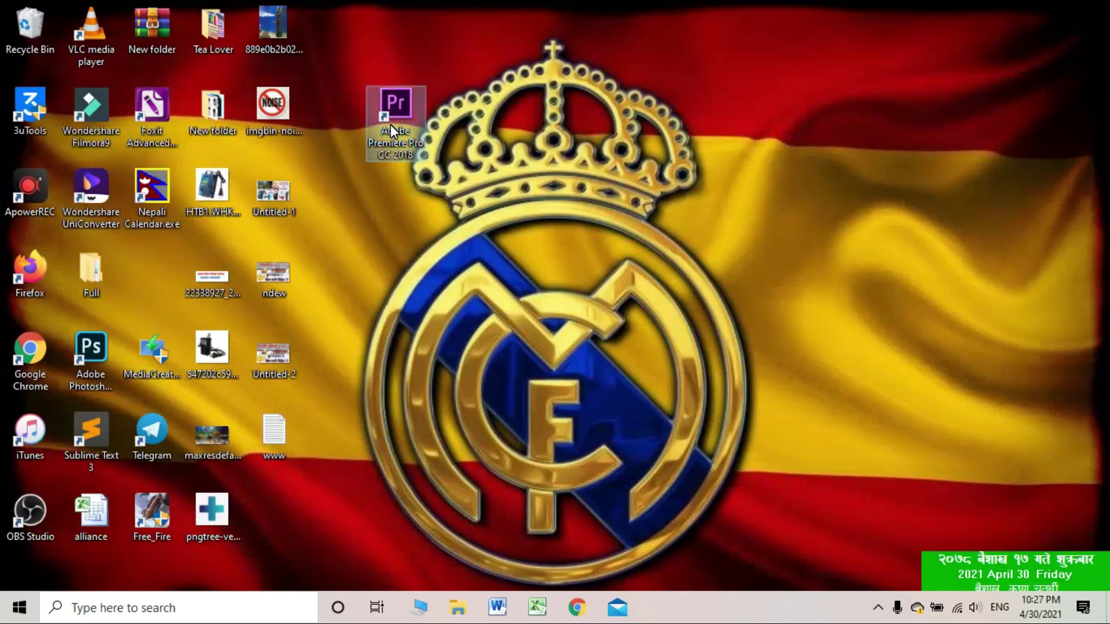
{"action": "right_click", "coordinate": [393, 128]}
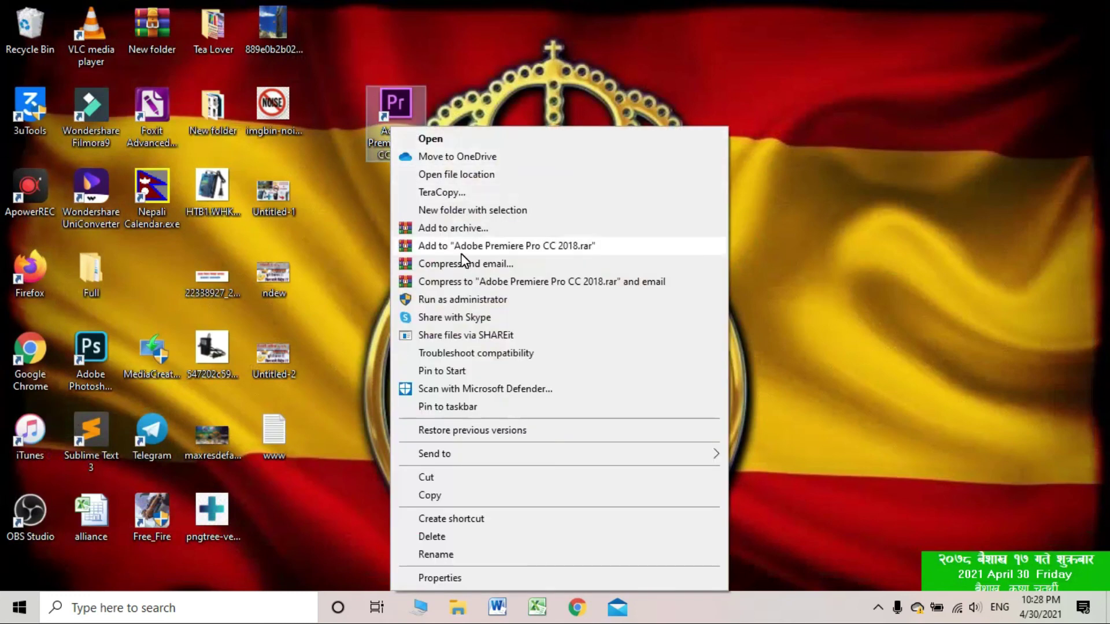
{"action": "left_click", "coordinate": [453, 176]}
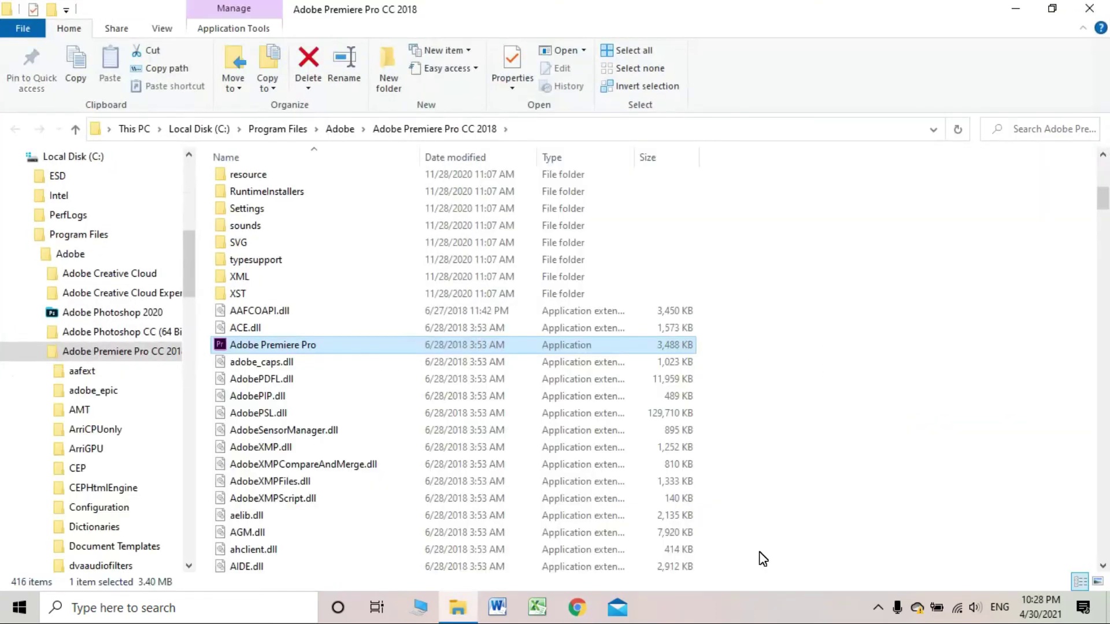
{"action": "scroll", "coordinate": [286, 243], "scroll_direction": "up", "scroll_amount": 6}
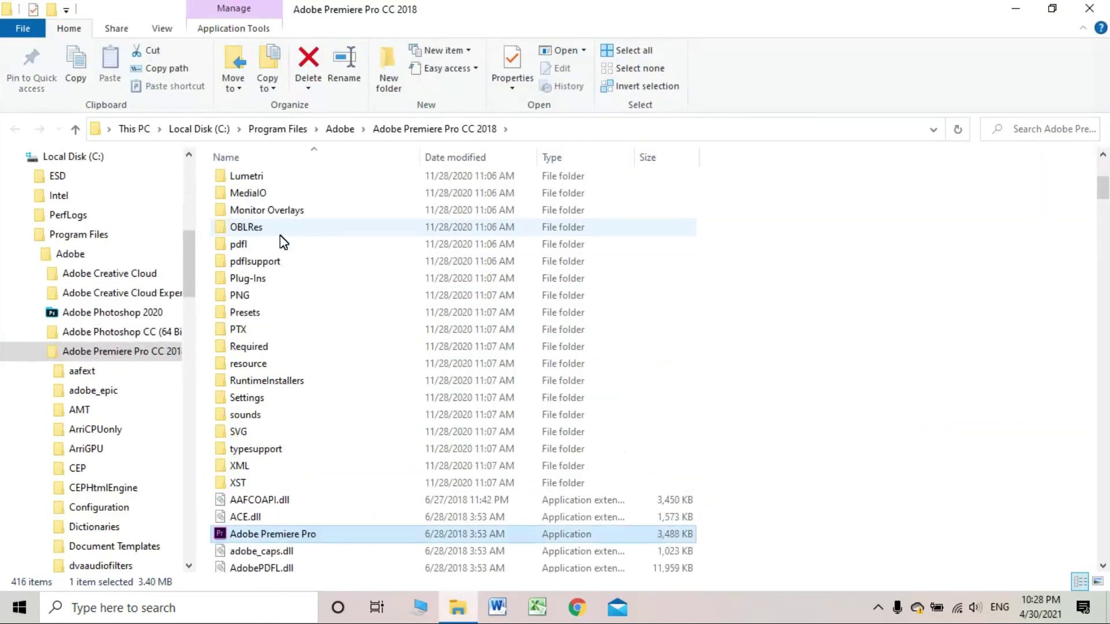
{"action": "scroll", "coordinate": [286, 239], "scroll_direction": "up", "scroll_amount": 4}
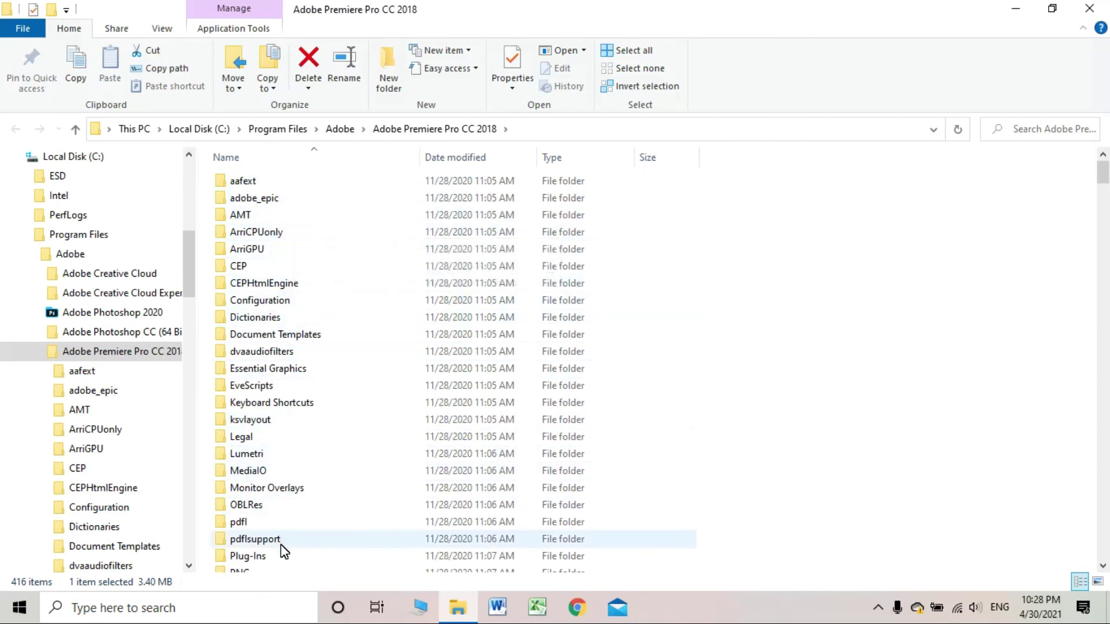
{"action": "scroll", "coordinate": [283, 532], "scroll_direction": "down", "scroll_amount": 4}
{"action": "scroll", "coordinate": [282, 523], "scroll_direction": "down", "scroll_amount": 20}
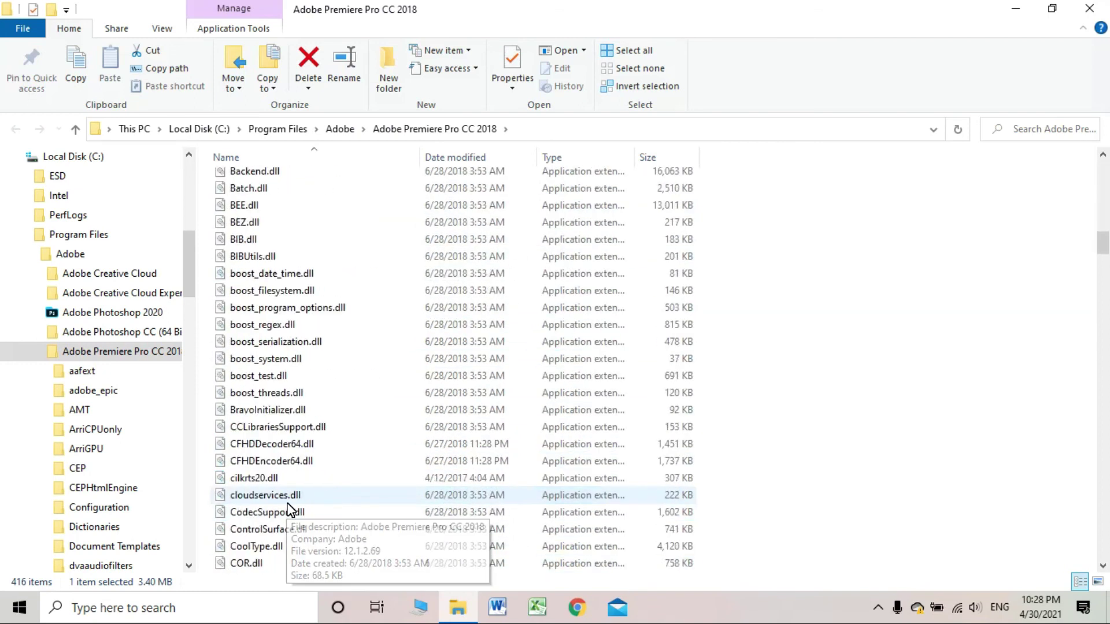
{"action": "scroll", "coordinate": [291, 511], "scroll_direction": "down", "scroll_amount": 20}
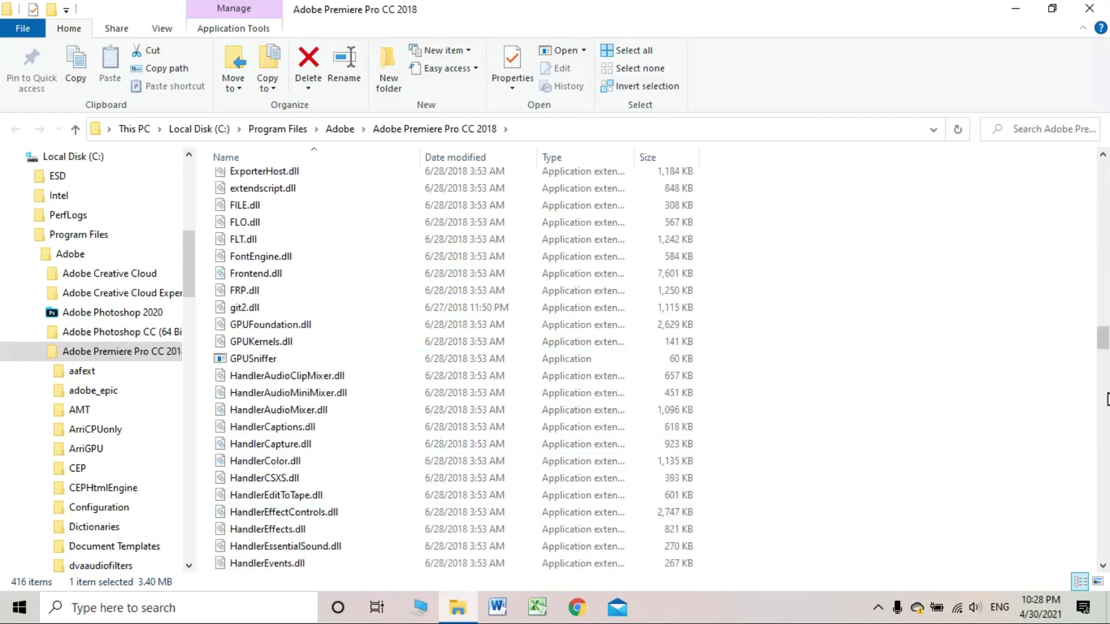
{"action": "left_click", "coordinate": [137, 608]}
{"action": "type", "text": "nite"}
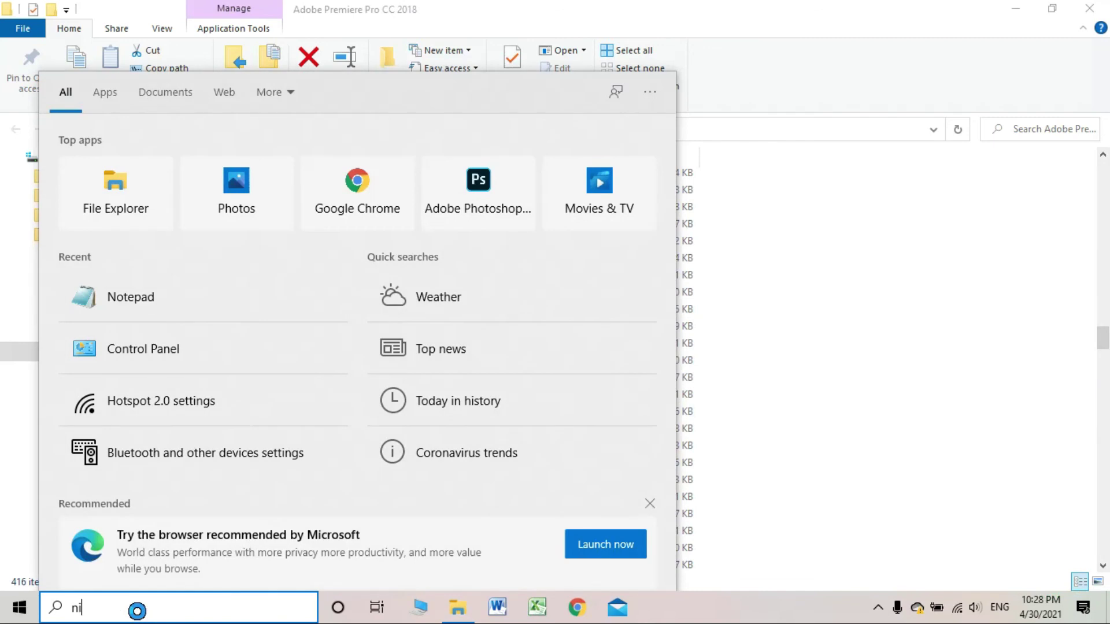
{"action": "key", "text": "BackSpace"}
{"action": "key", "text": "BackSpace"}
{"action": "key", "text": "BackSpace"}
{"action": "key", "text": "BackSpace"}
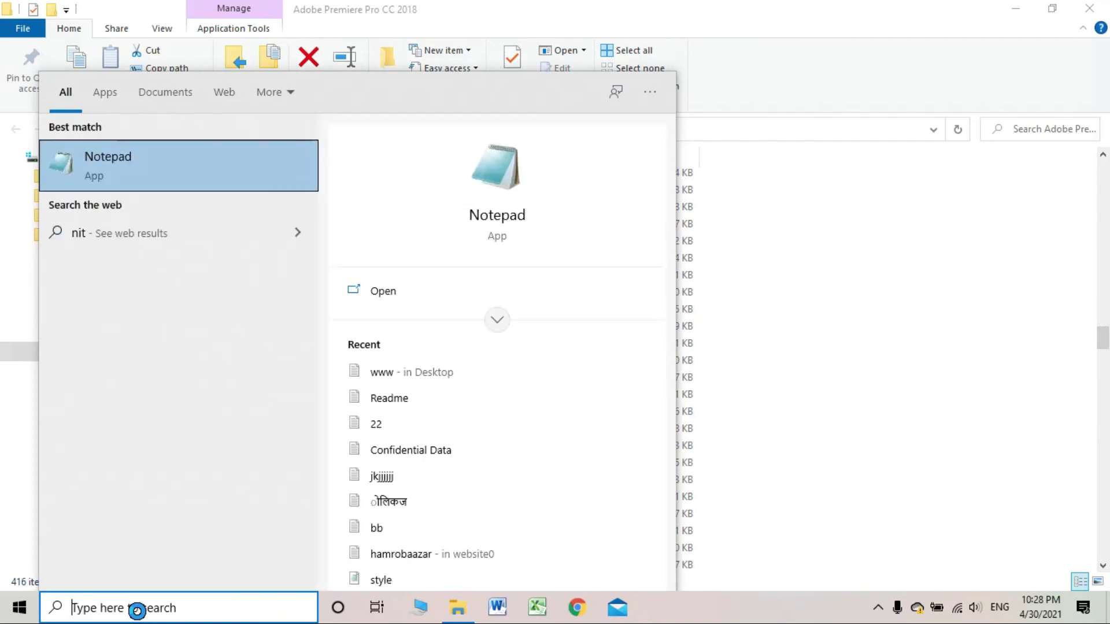
Open the Windows Run dialog
{"action": "key", "text": "super+r"}
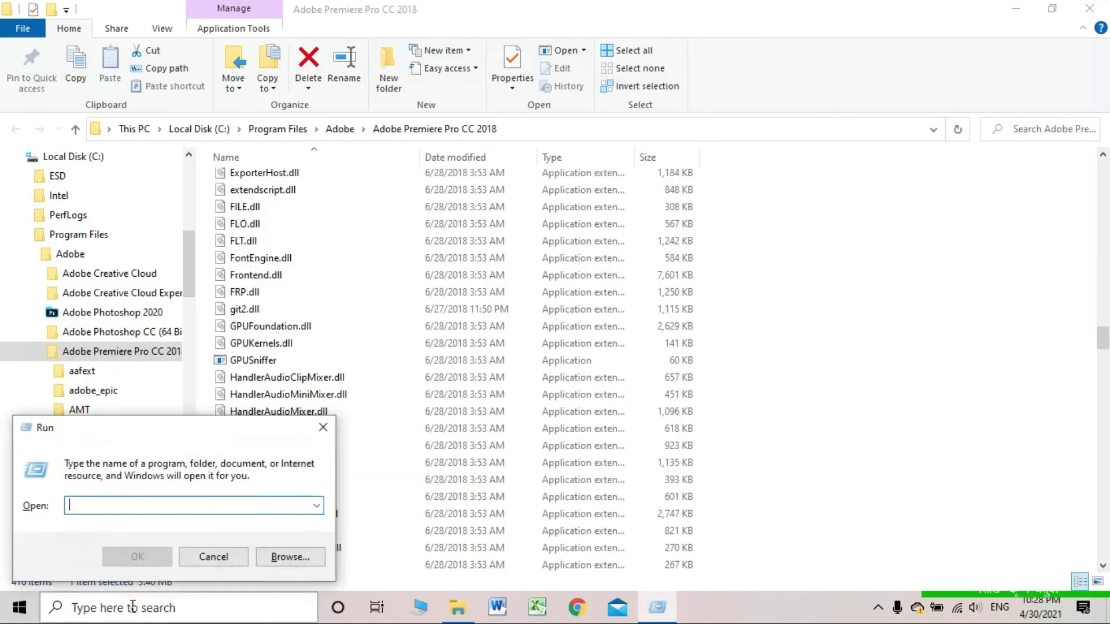